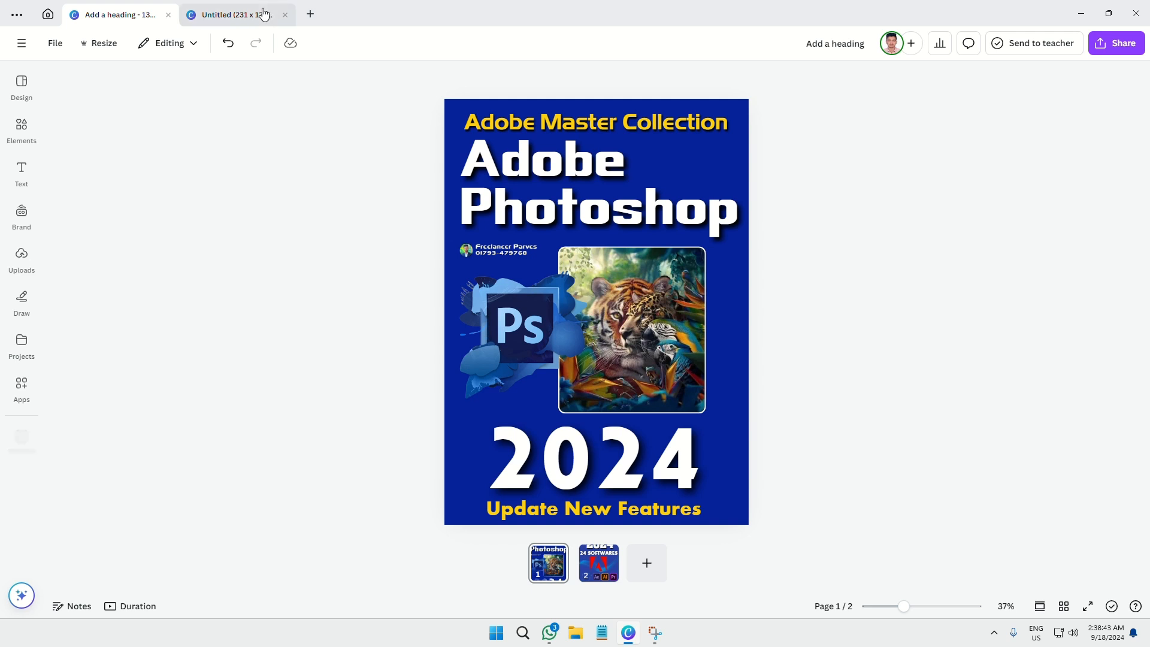
Look over the two open cover designs, return to the Adobe Photoshop cover and minimise the window to the desktop
left_click(264, 15)
left_click(99, 13)
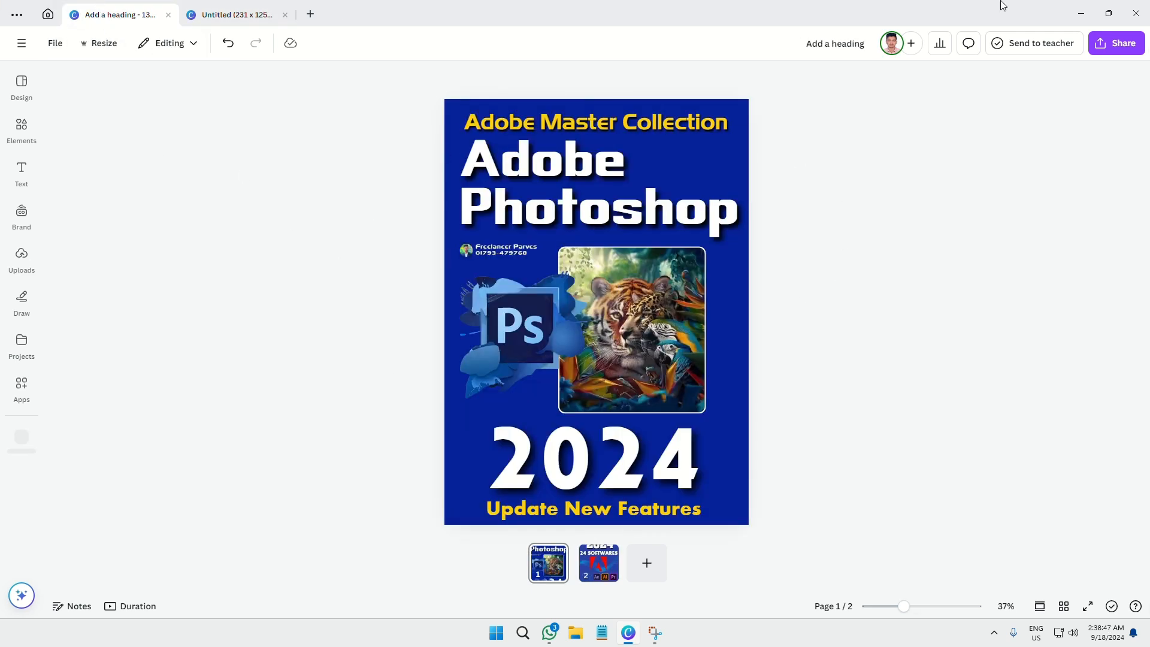
left_click(1080, 13)
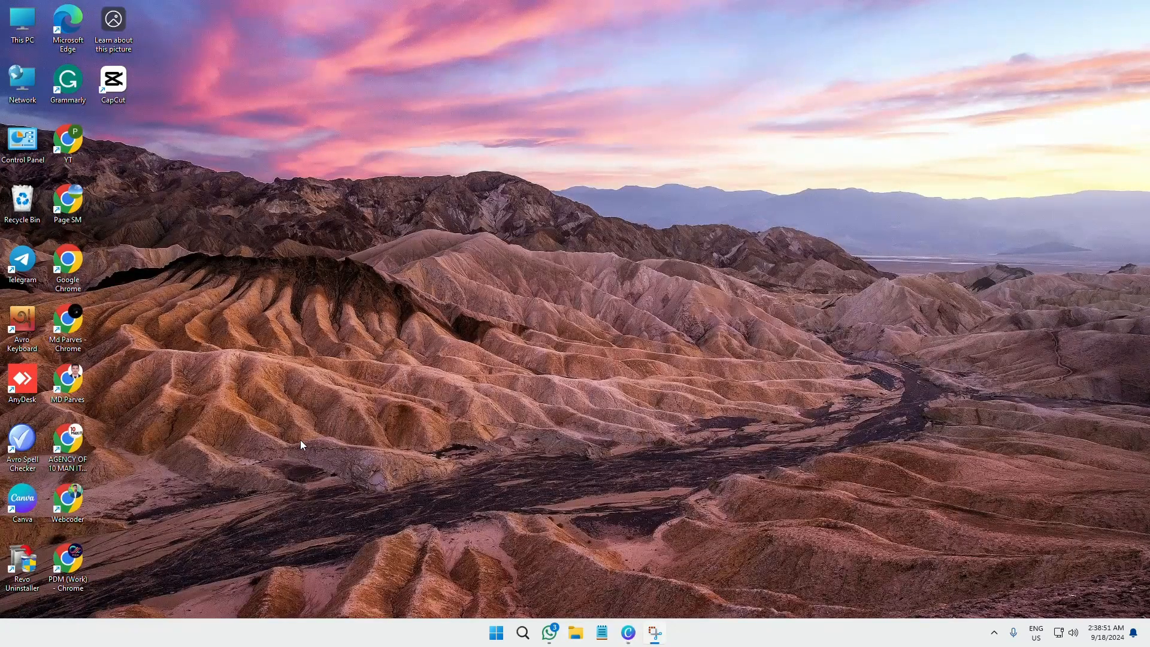
Switch to Chrome, search Google for "photopea" and open the Photopea online photo editor
double_click(67, 380)
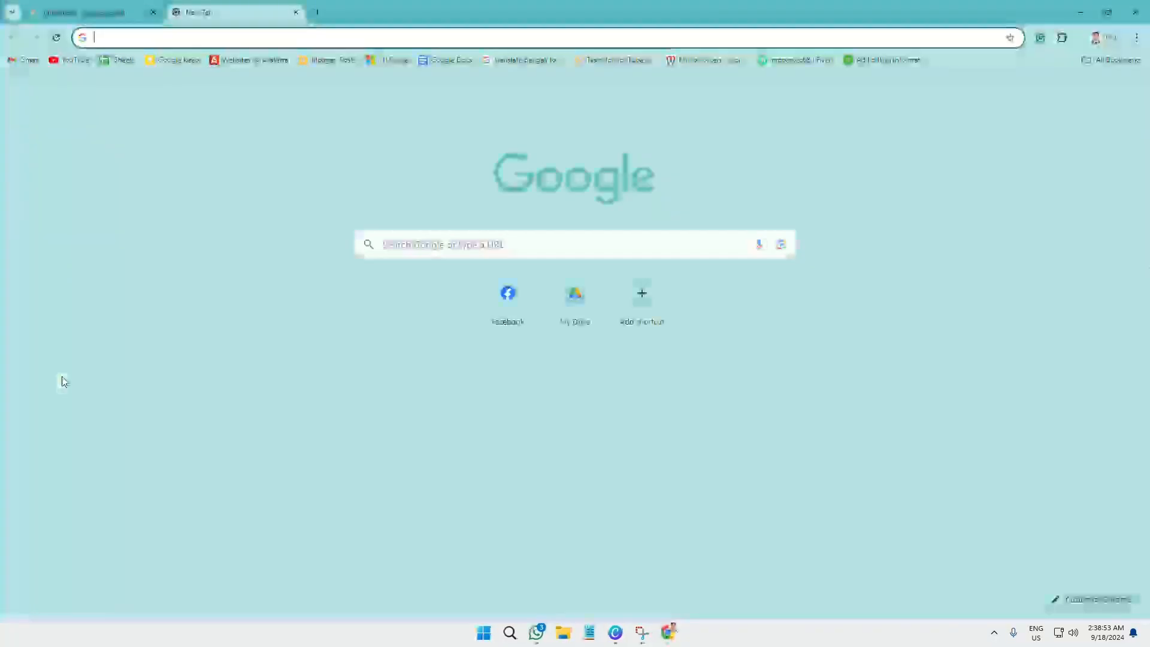
middle_click(74, 16)
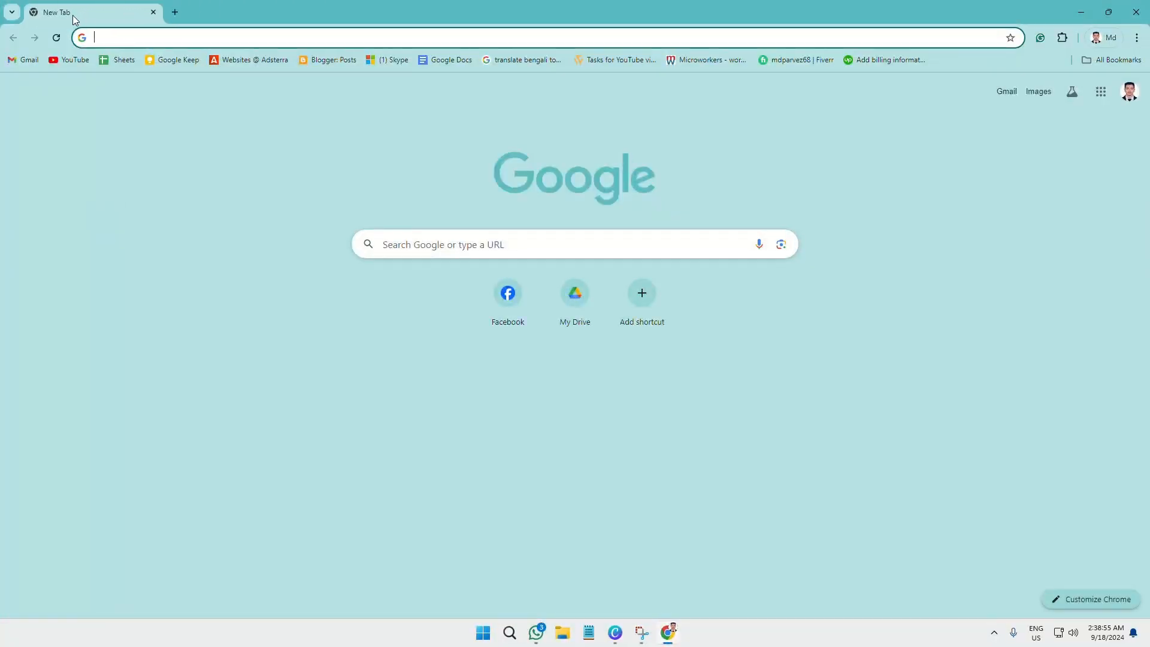
left_click(96, 37)
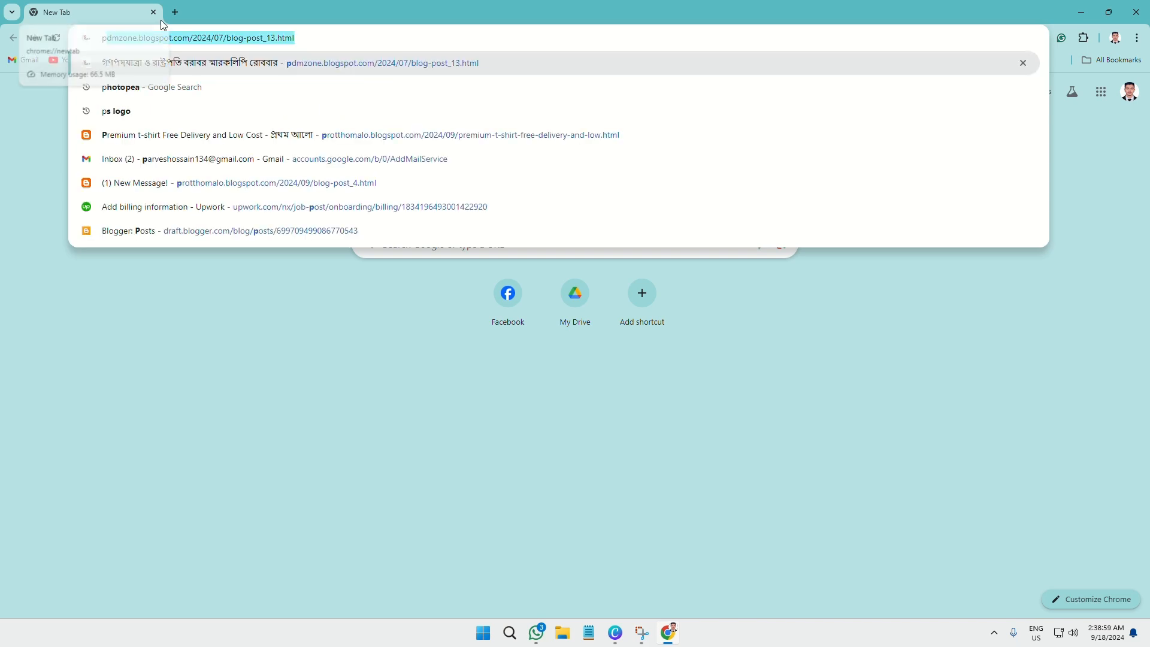
type("photopea")
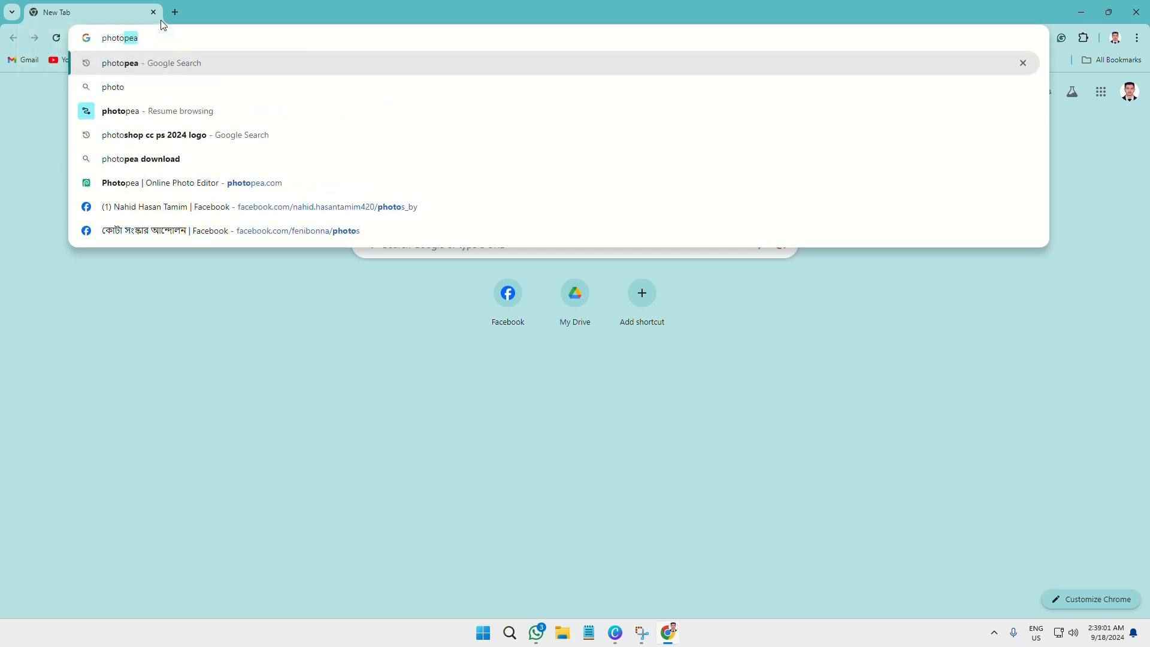
key("Return")
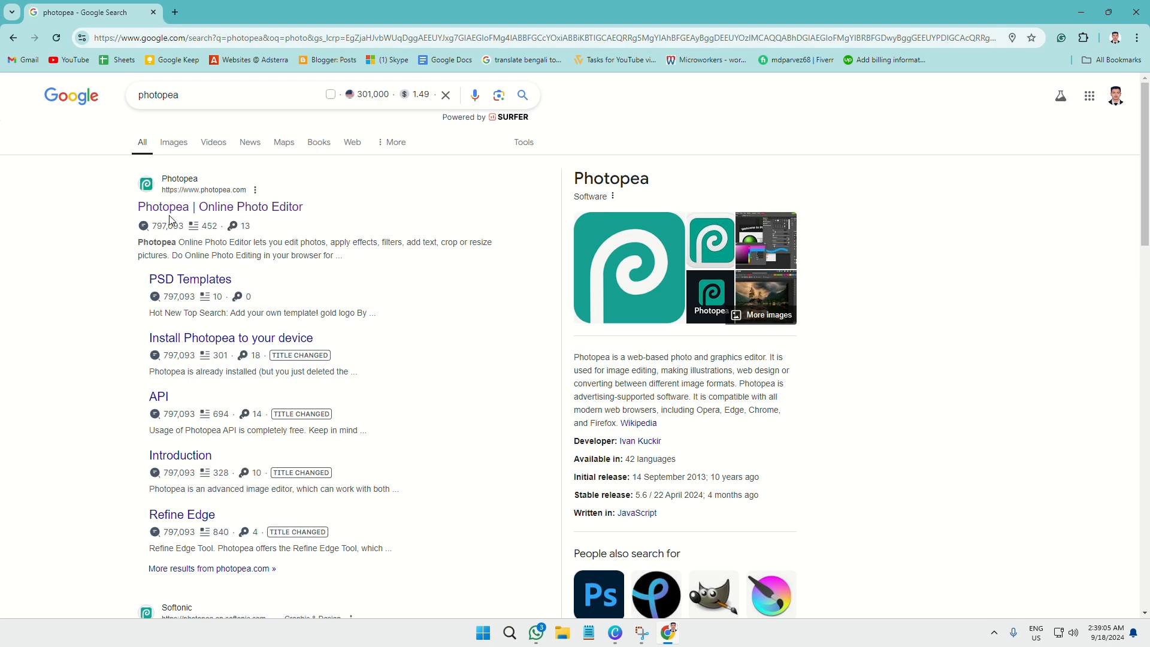
left_click(224, 210)
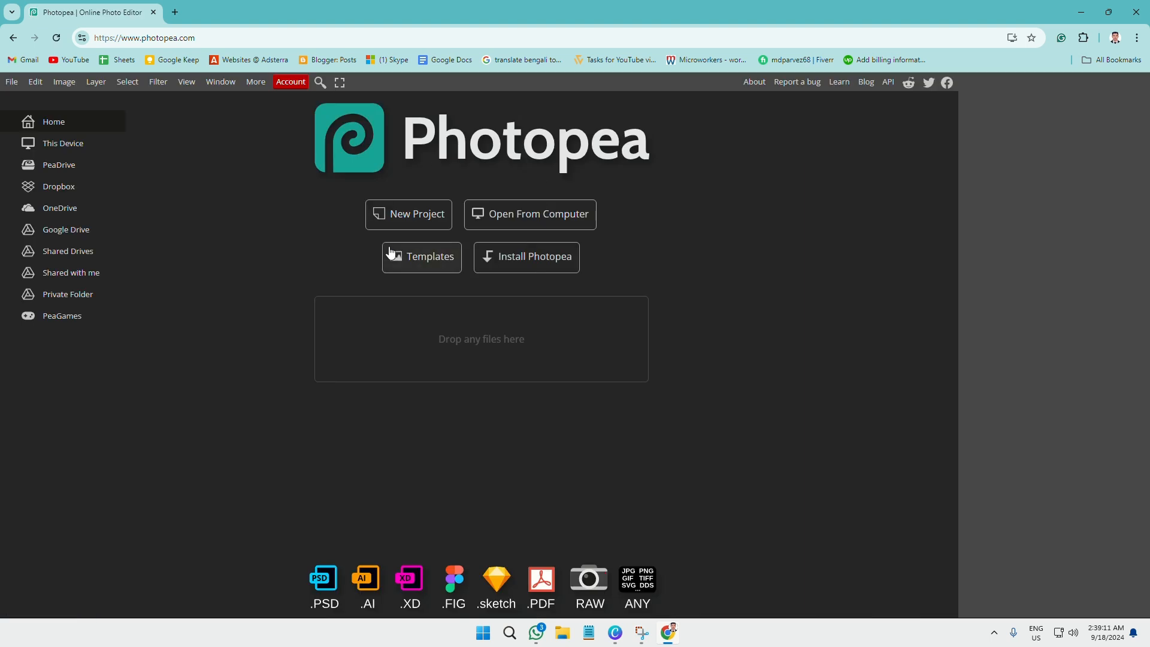
Open the template gallery and browse the Hot templates for a product box mockup
left_click(427, 261)
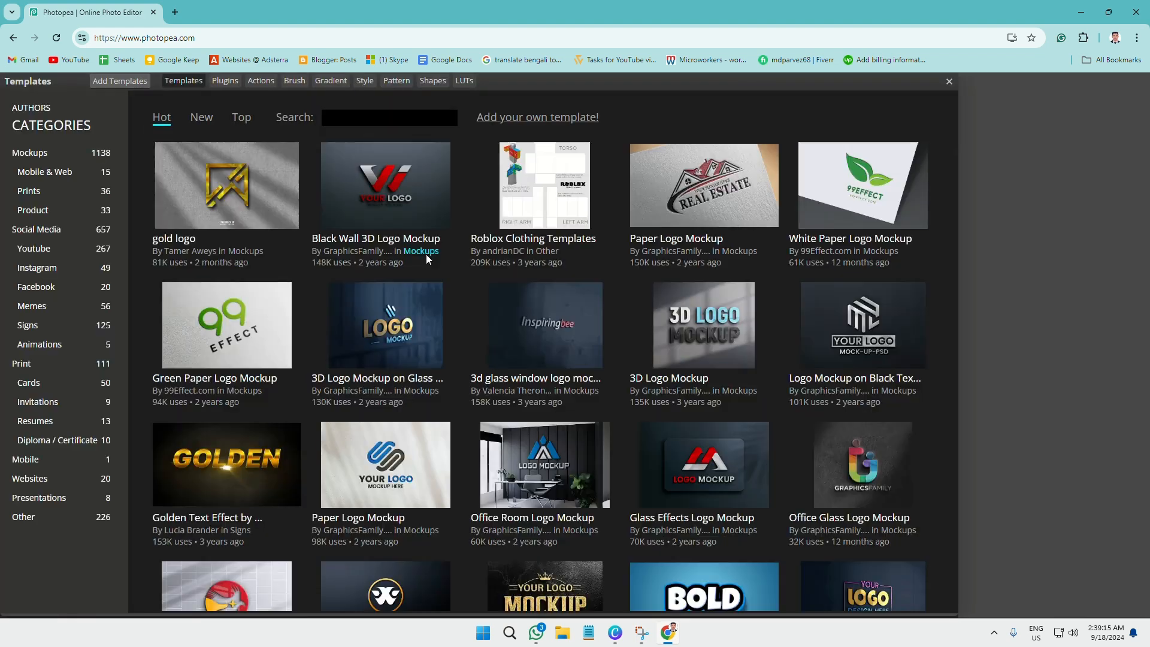
scroll(477, 230, "down", 1)
scroll(478, 230, "down", 10)
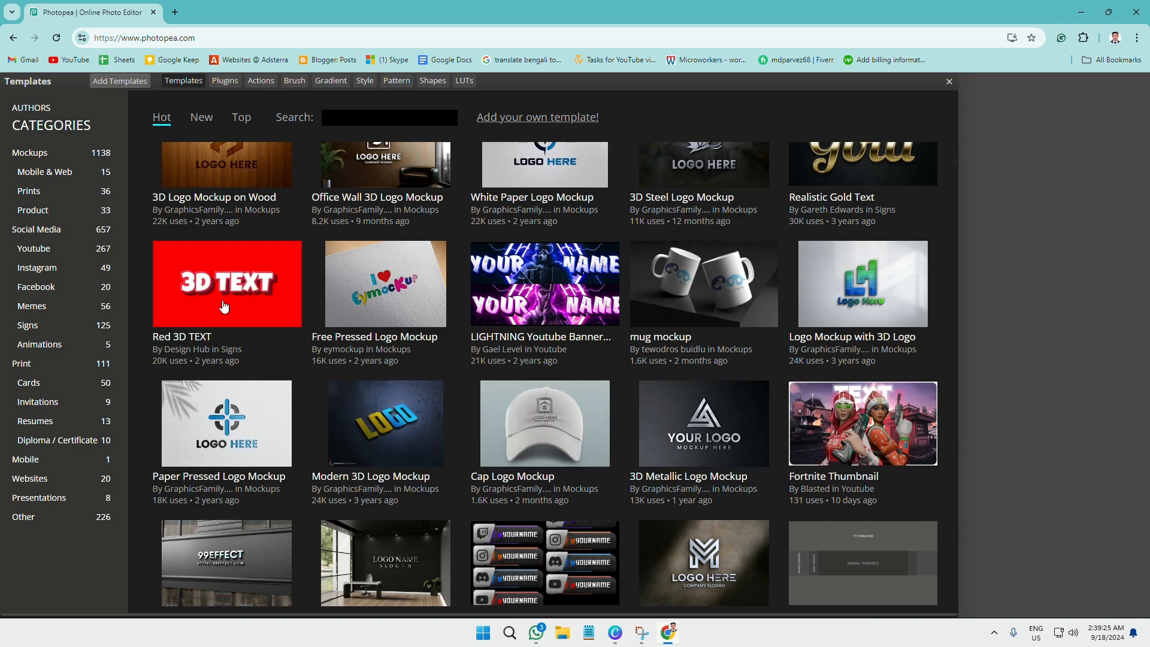
scroll(298, 287, "down", 10)
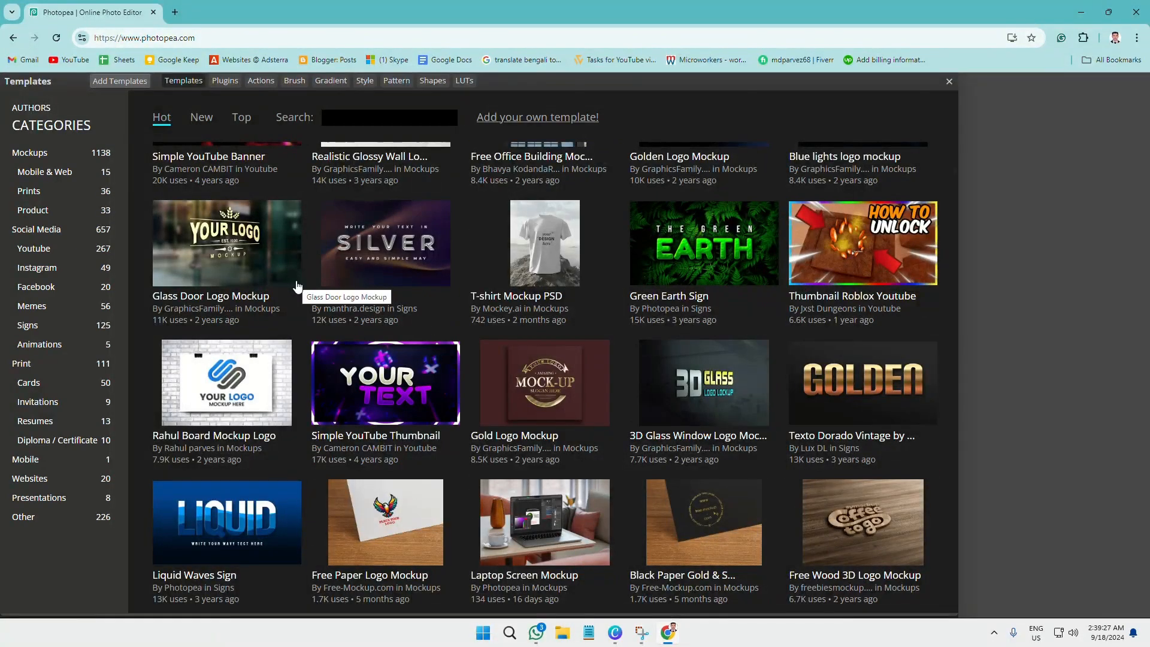
scroll(298, 287, "down", 4)
scroll(297, 287, "down", 4)
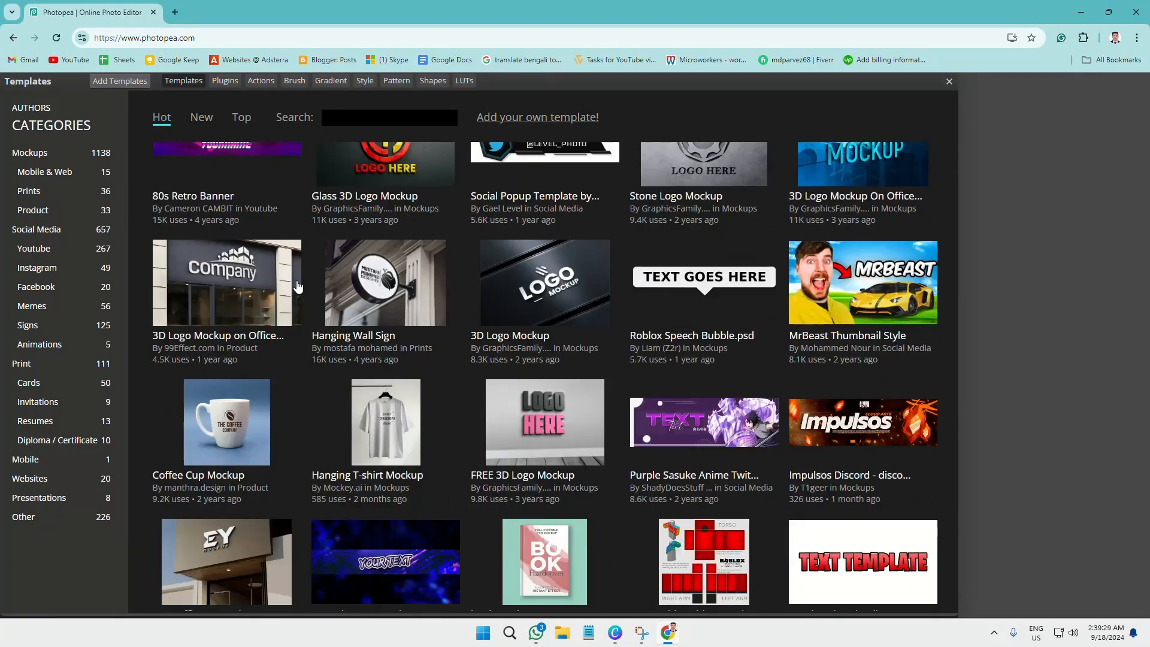
scroll(299, 289, "down", 4)
scroll(298, 287, "down", 5)
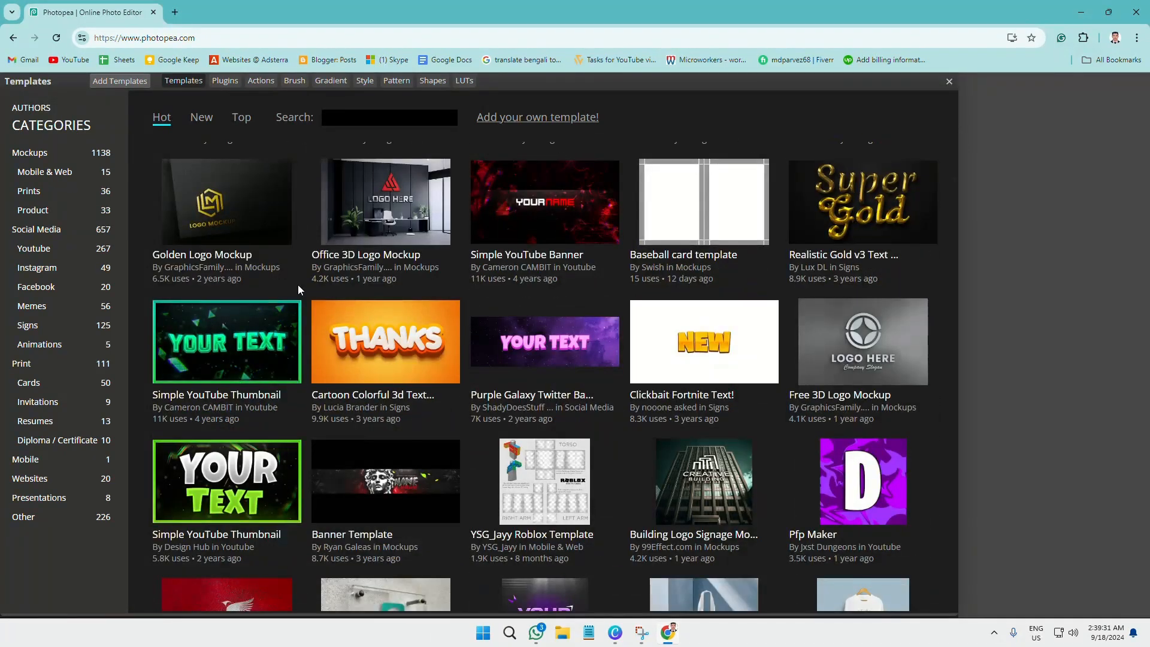
scroll(477, 304, "down", 5)
scroll(478, 304, "down", 4)
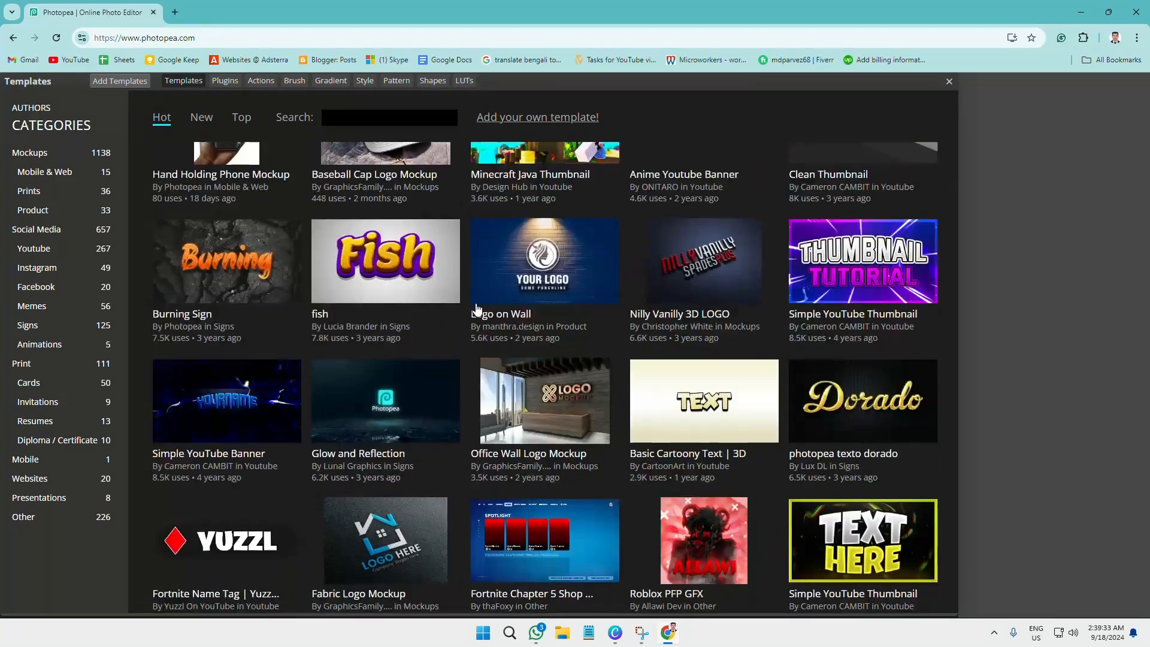
scroll(477, 305, "down", 4)
scroll(477, 308, "down", 4)
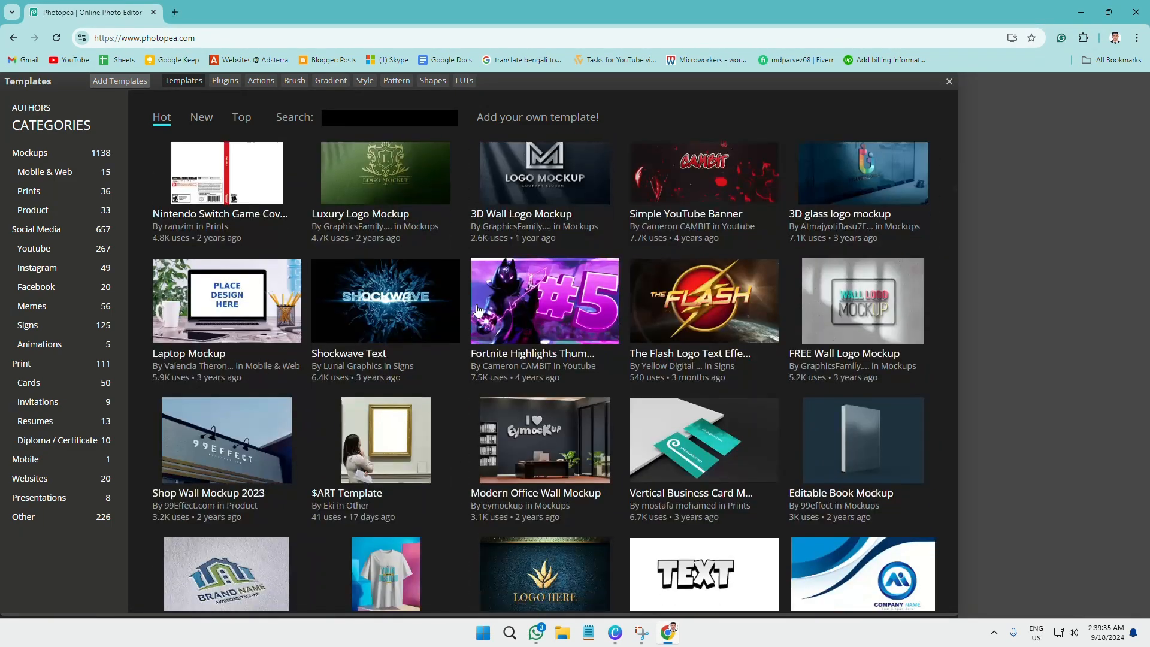
scroll(478, 310, "down", 4)
scroll(477, 310, "down", 4)
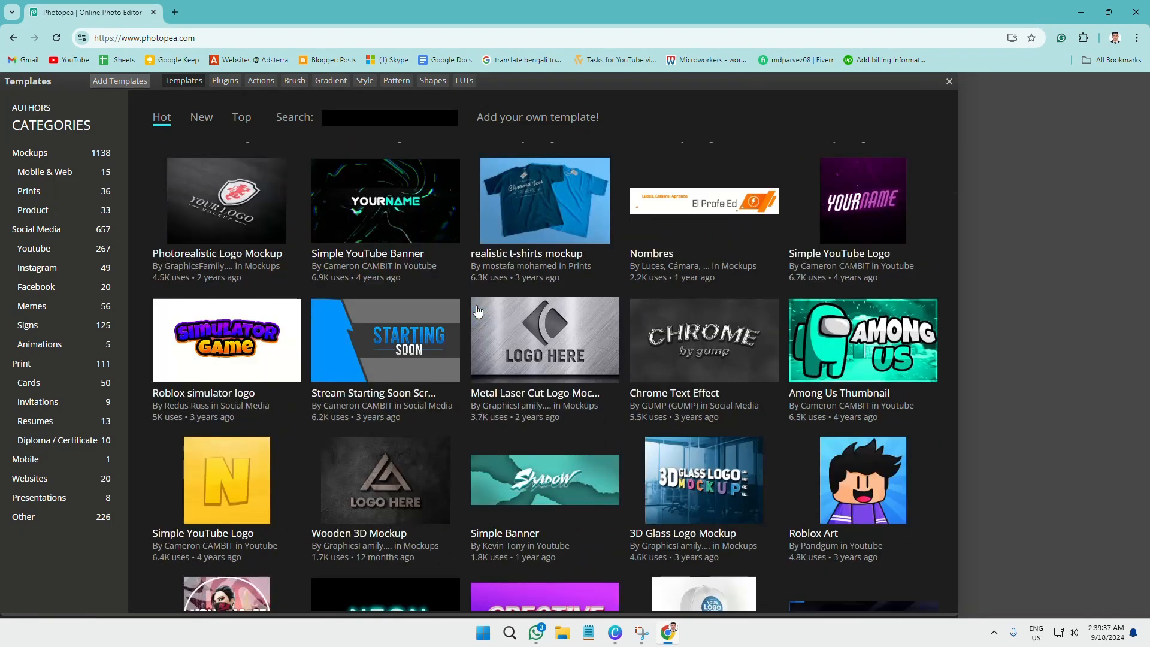
scroll(477, 310, "down", 4)
scroll(478, 308, "down", 8)
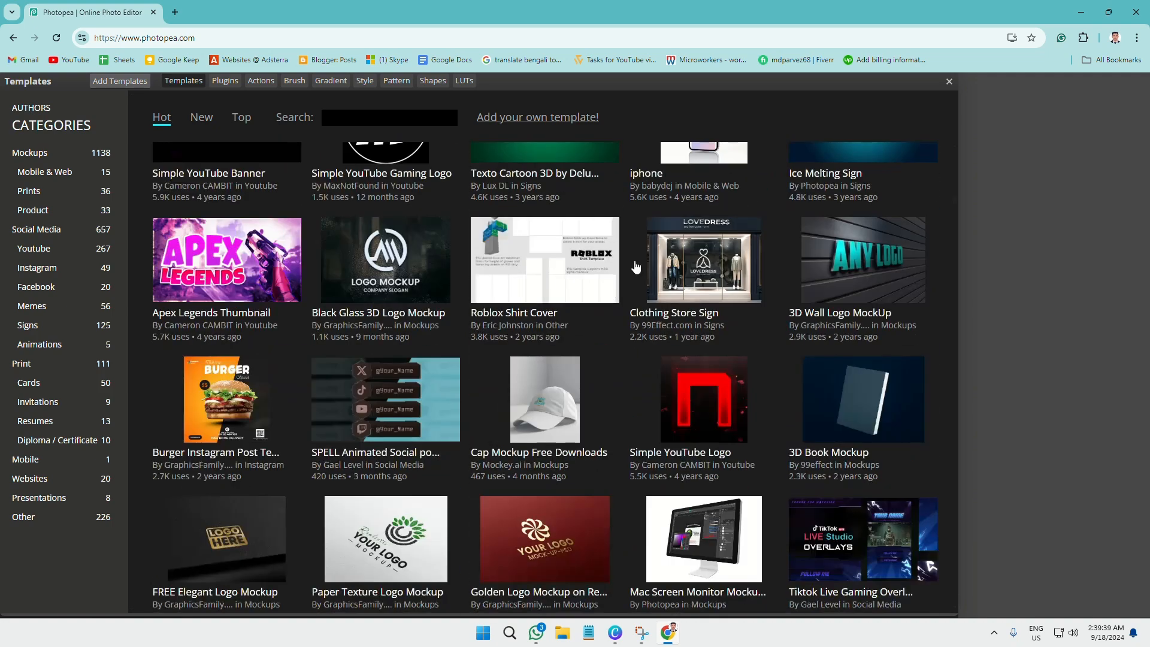
scroll(670, 280, "up", 4)
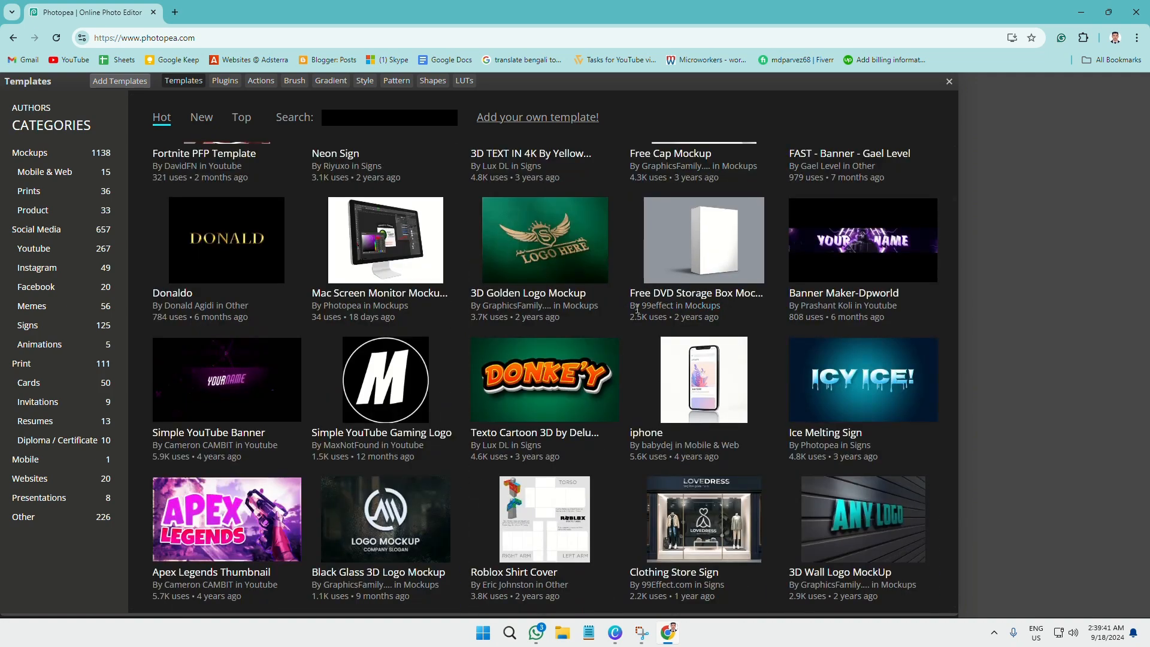
scroll(619, 299, "up", 4)
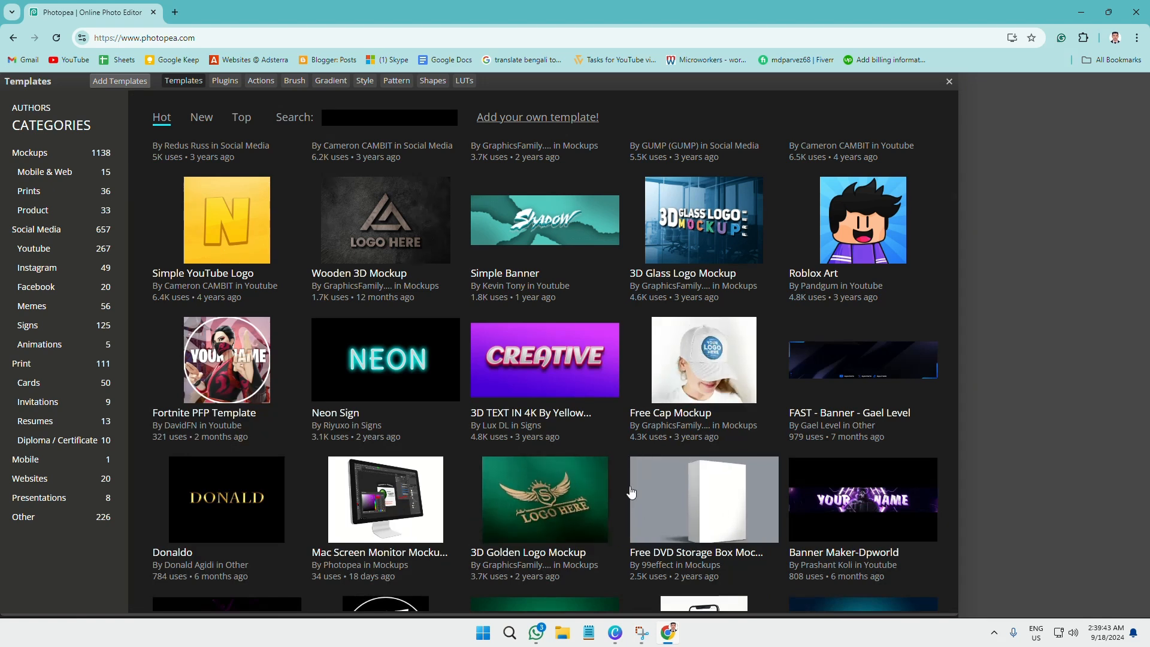
Open the Free DVD Storage Box Mockup template as an editable project
scroll(741, 401, "down", 3)
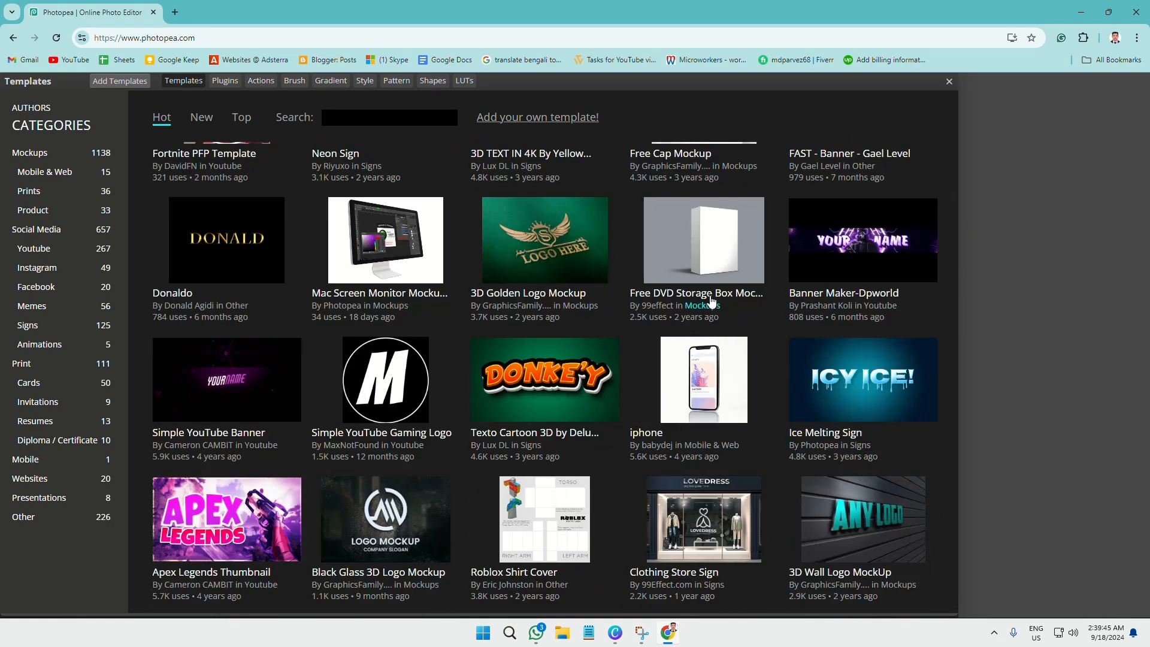
left_click(696, 248)
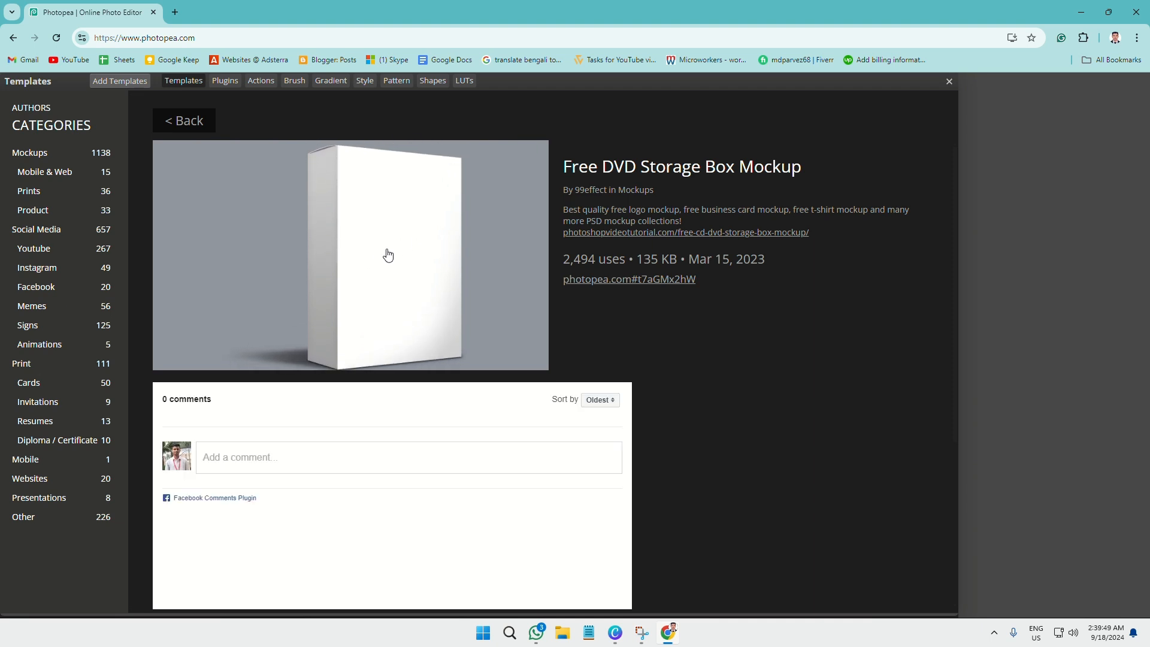
left_click(345, 246)
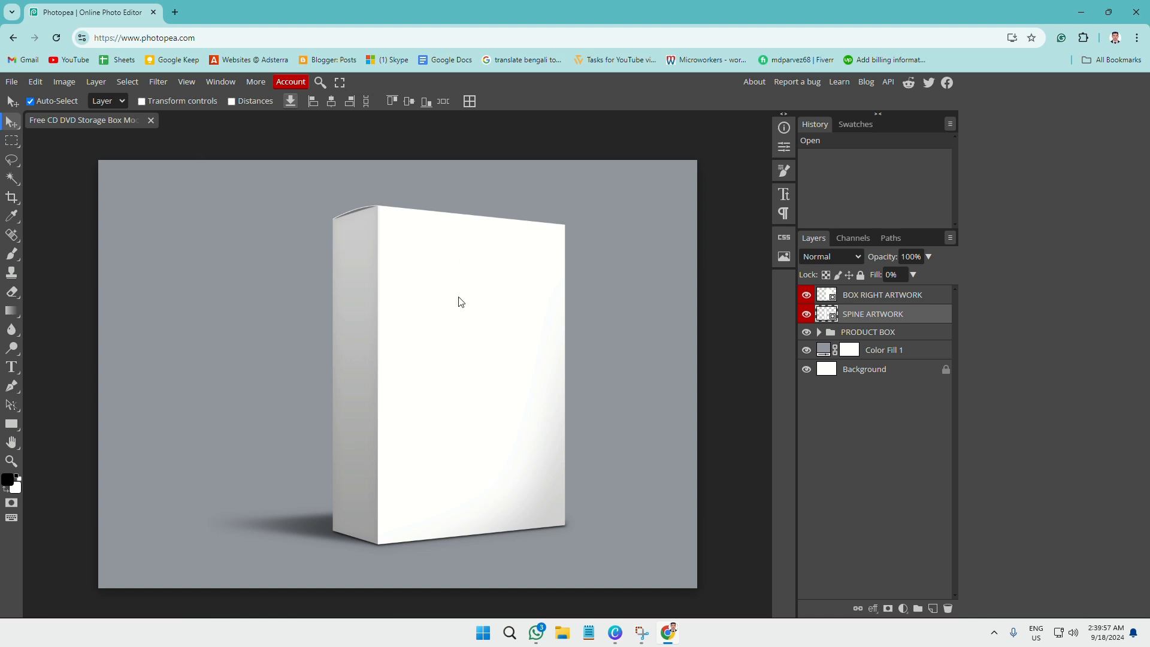
left_click(782, 132)
left_click(683, 128)
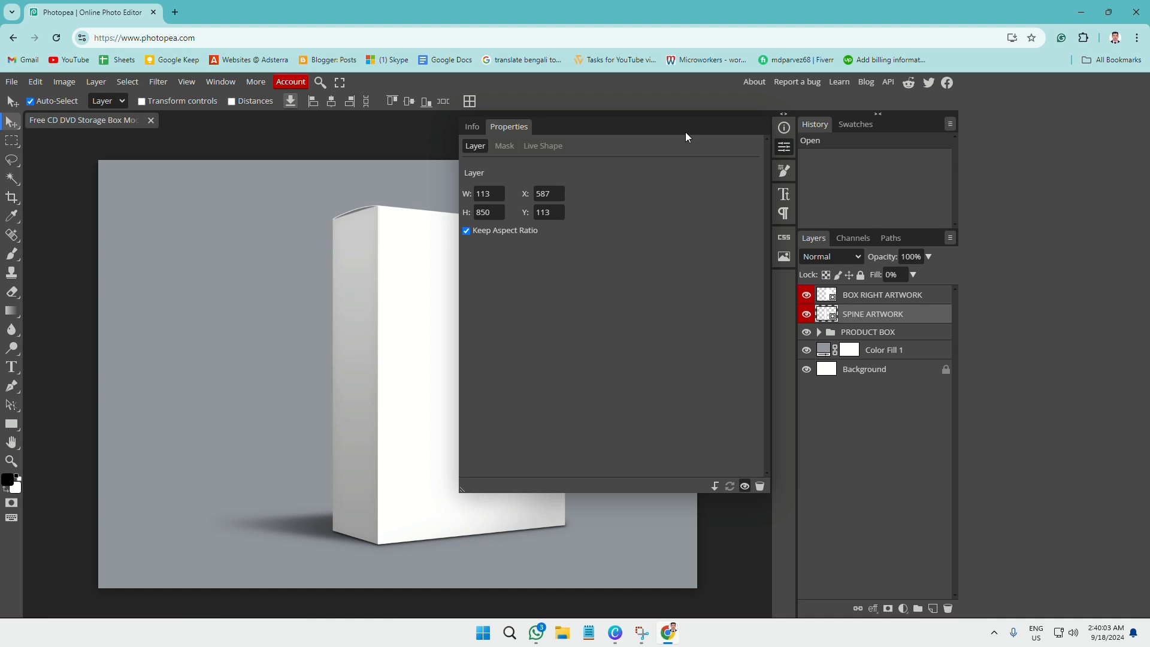
left_click(783, 147)
left_click(783, 146)
left_click(478, 125)
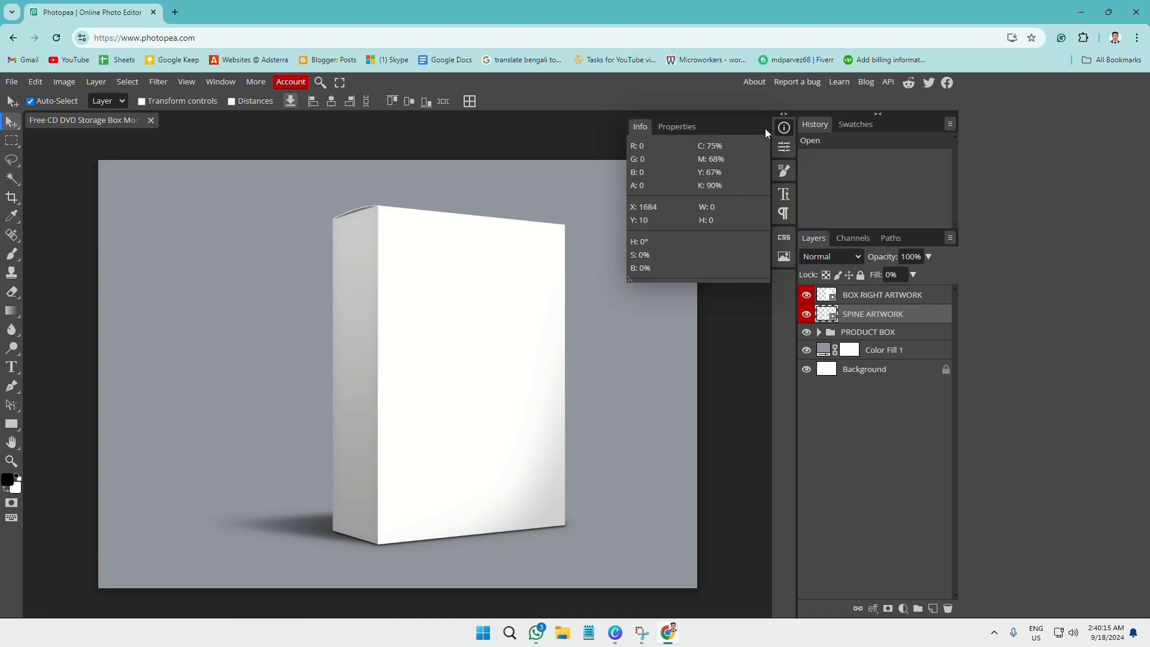
left_click(786, 129)
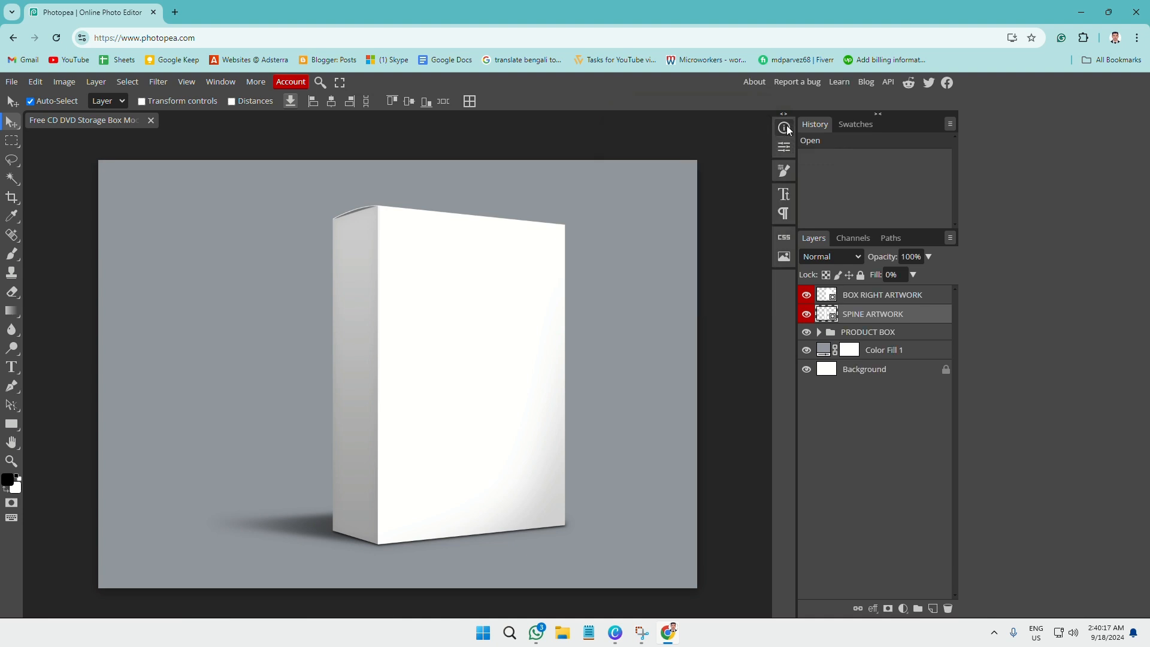
left_click(785, 128)
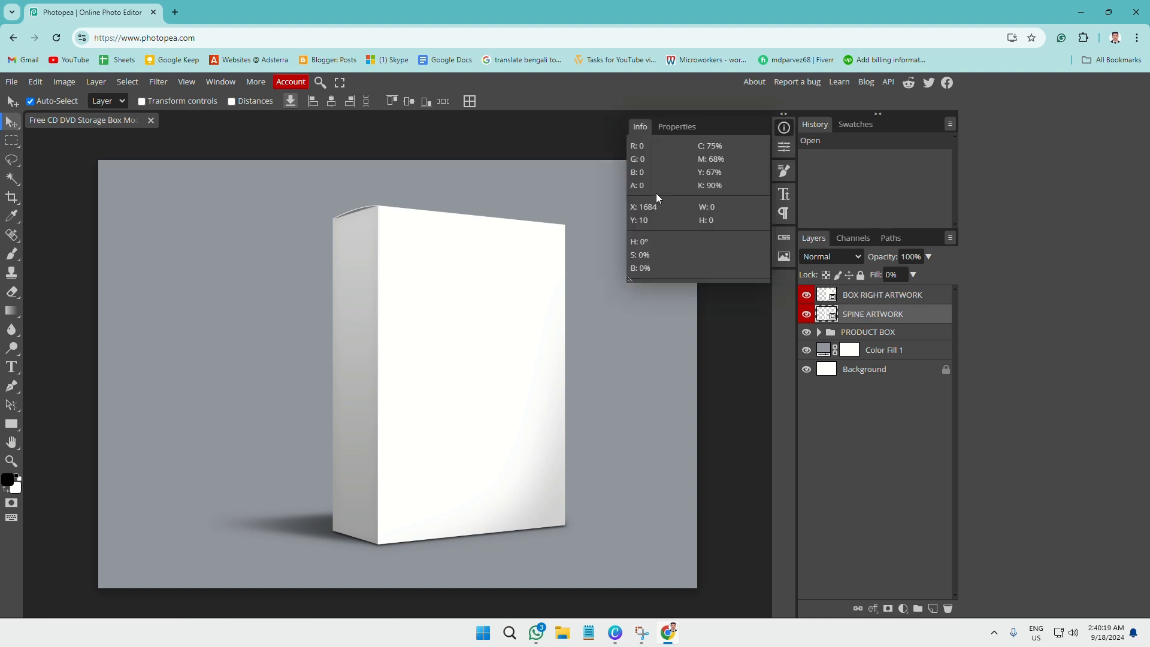
left_click(788, 148)
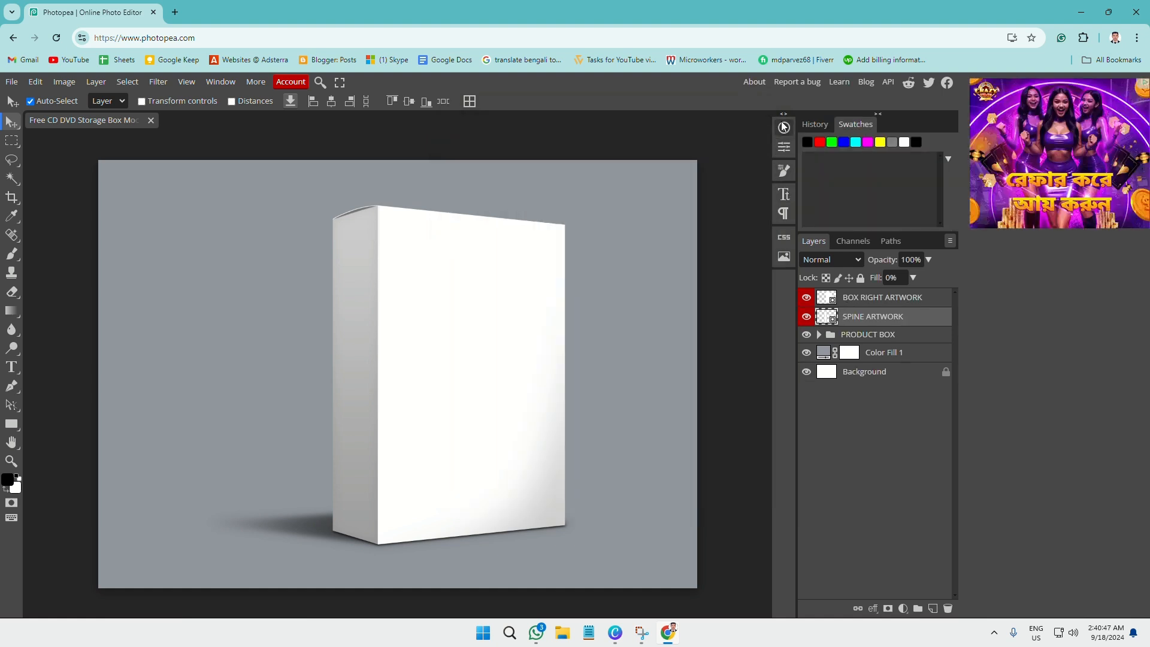
left_click(785, 127)
left_click(689, 124)
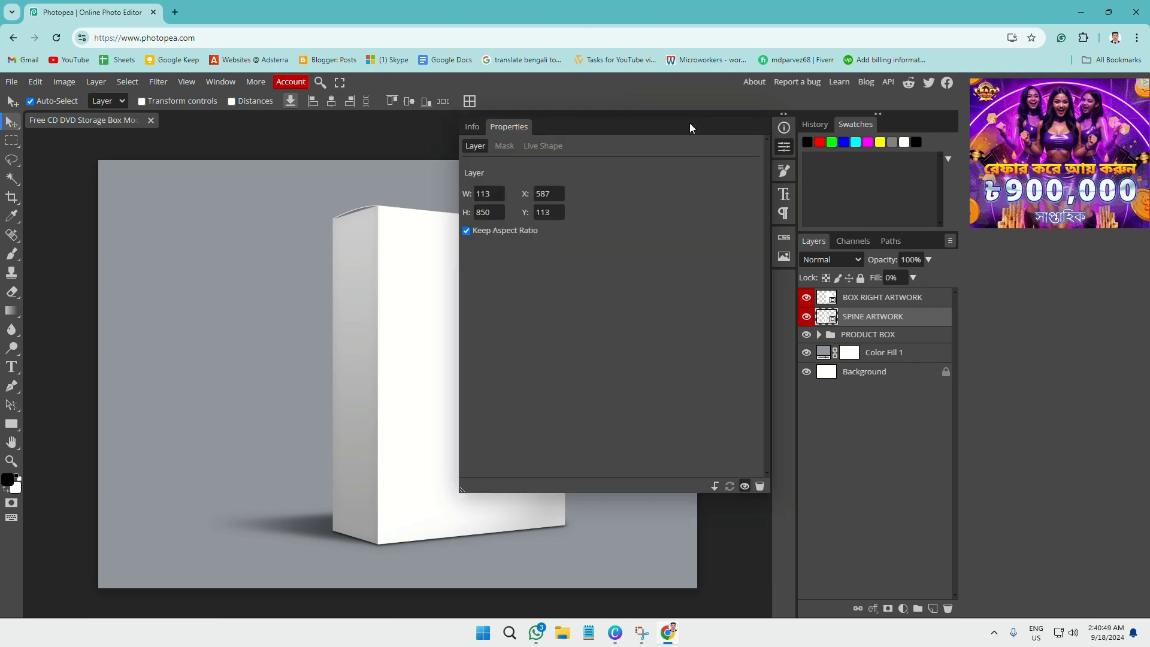
left_click(785, 128)
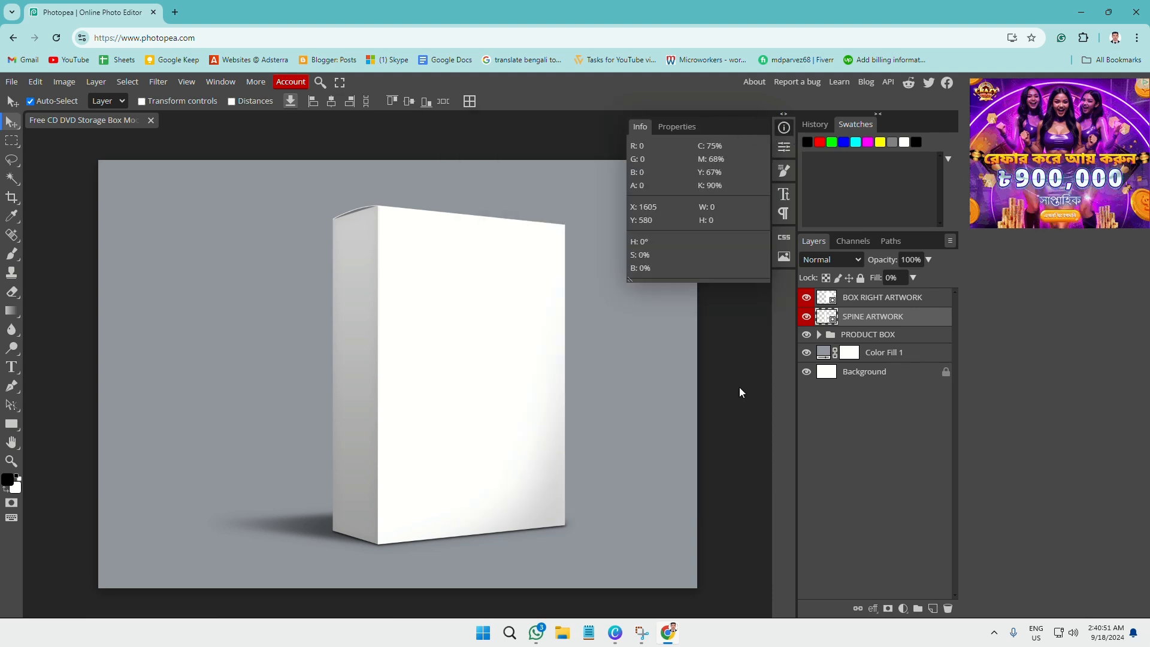
left_click(790, 128)
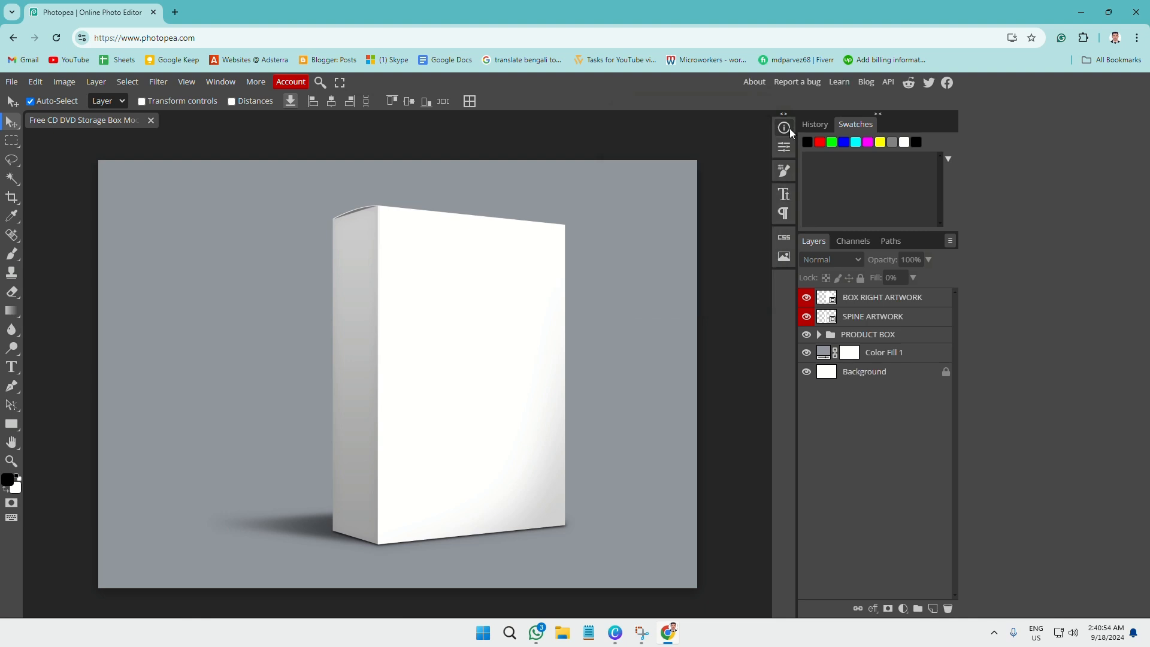
Open the contents of the BOX RIGHT ARTWORK smart object in its own document and return to the box mockup document
left_click(830, 301)
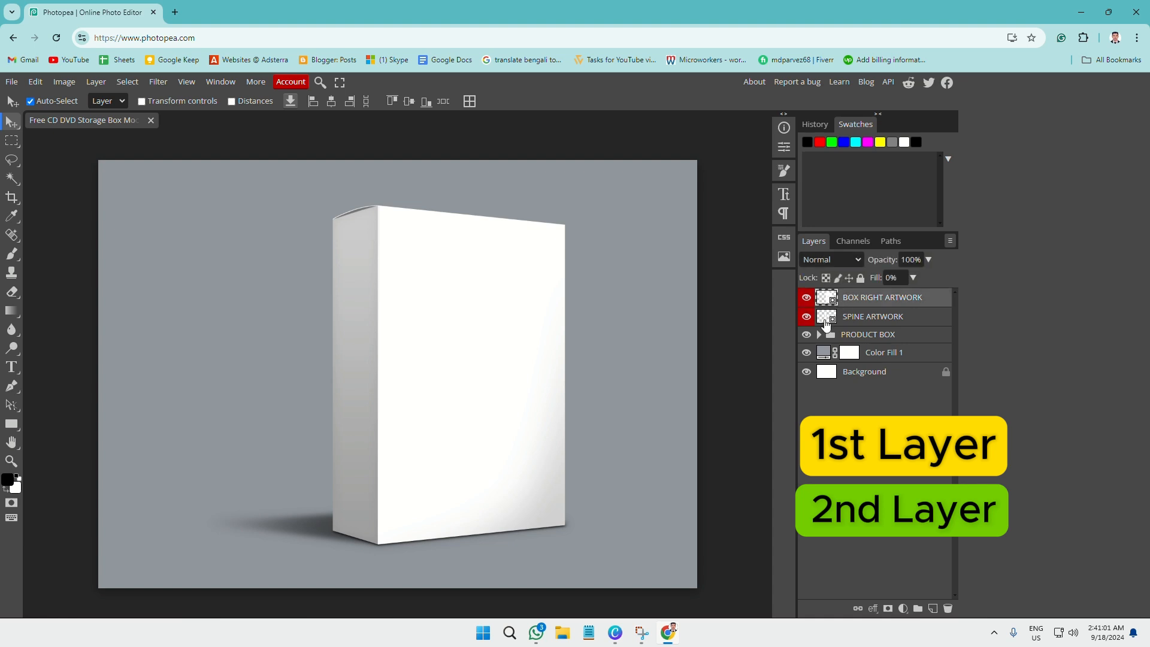
left_click(827, 324)
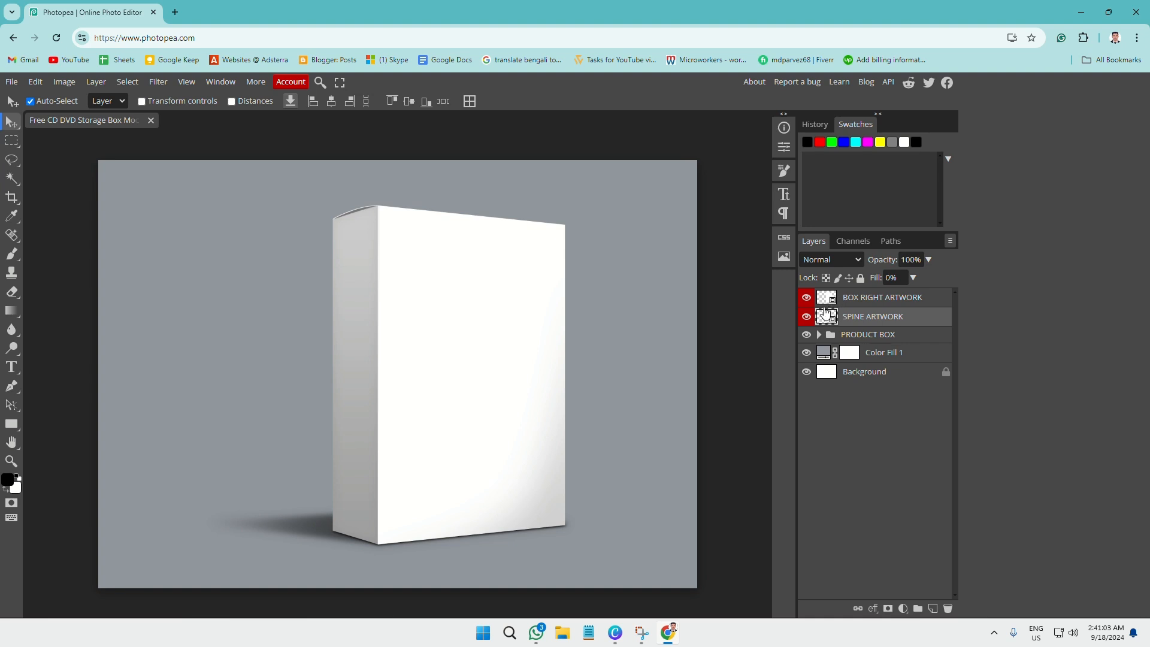
left_click(829, 299)
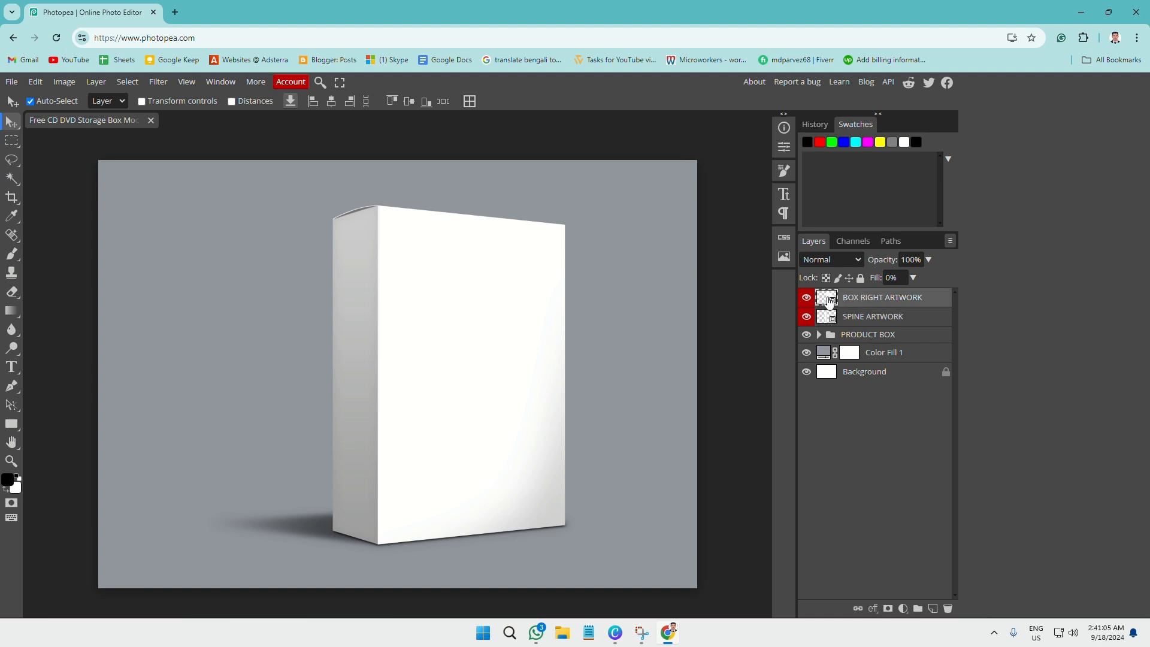
double_click(827, 300)
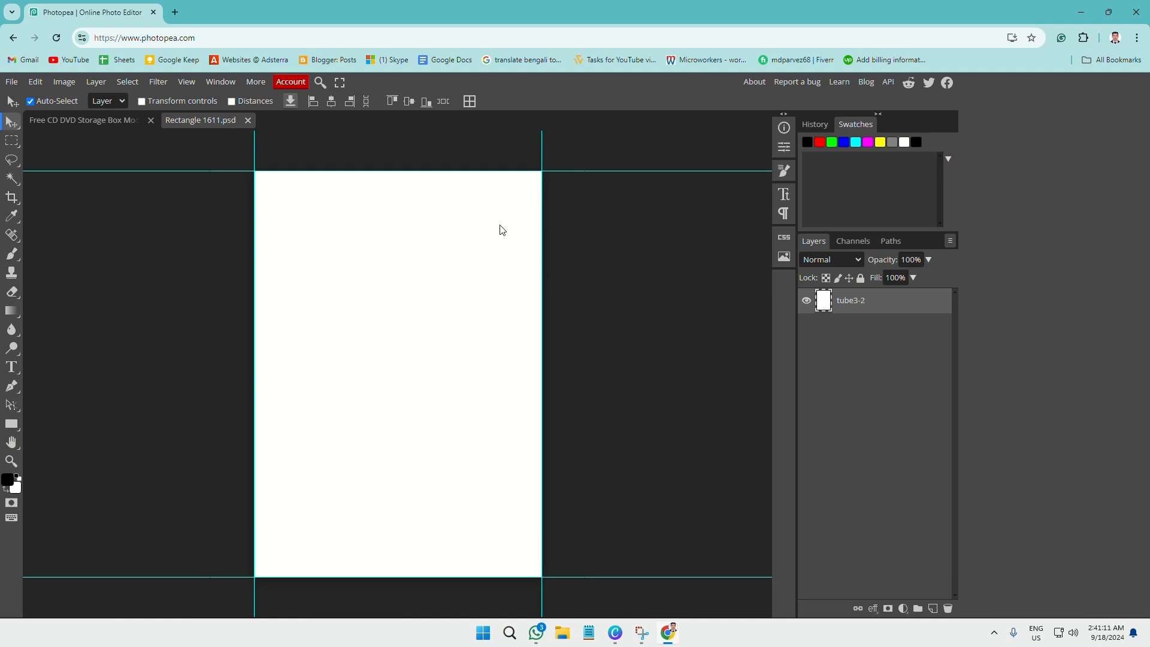
left_click(110, 122)
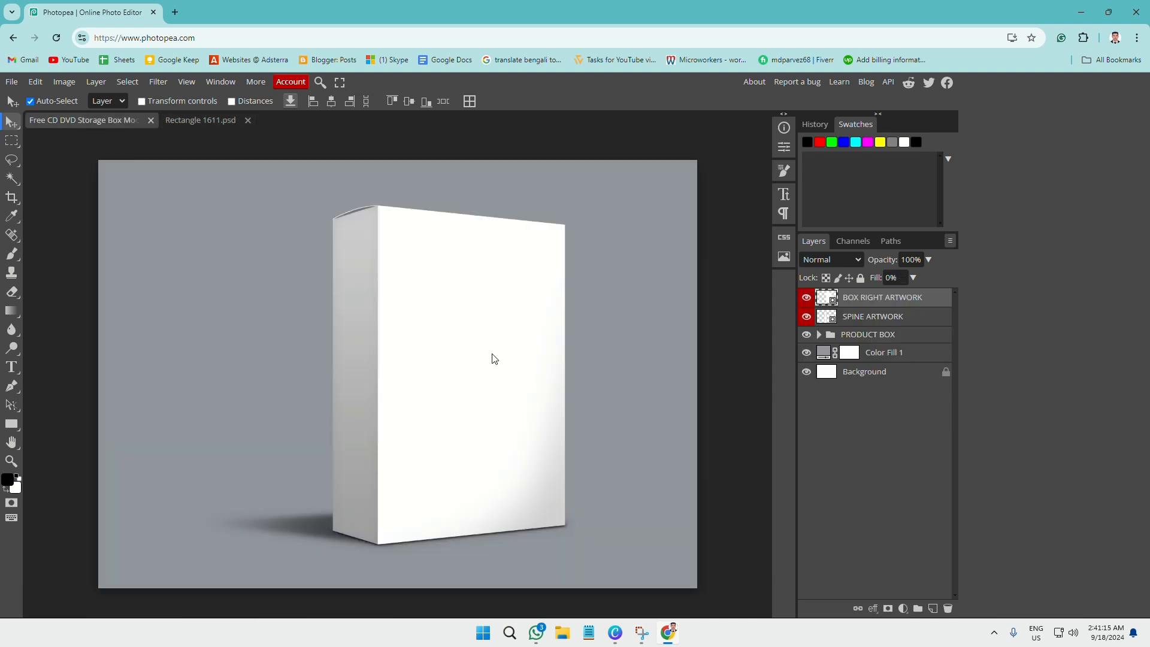
Inspect the tube3-2 layer's dimensions in the Rectangle 1611.psd document and toggle the layer's visibility off and on
left_click(174, 123)
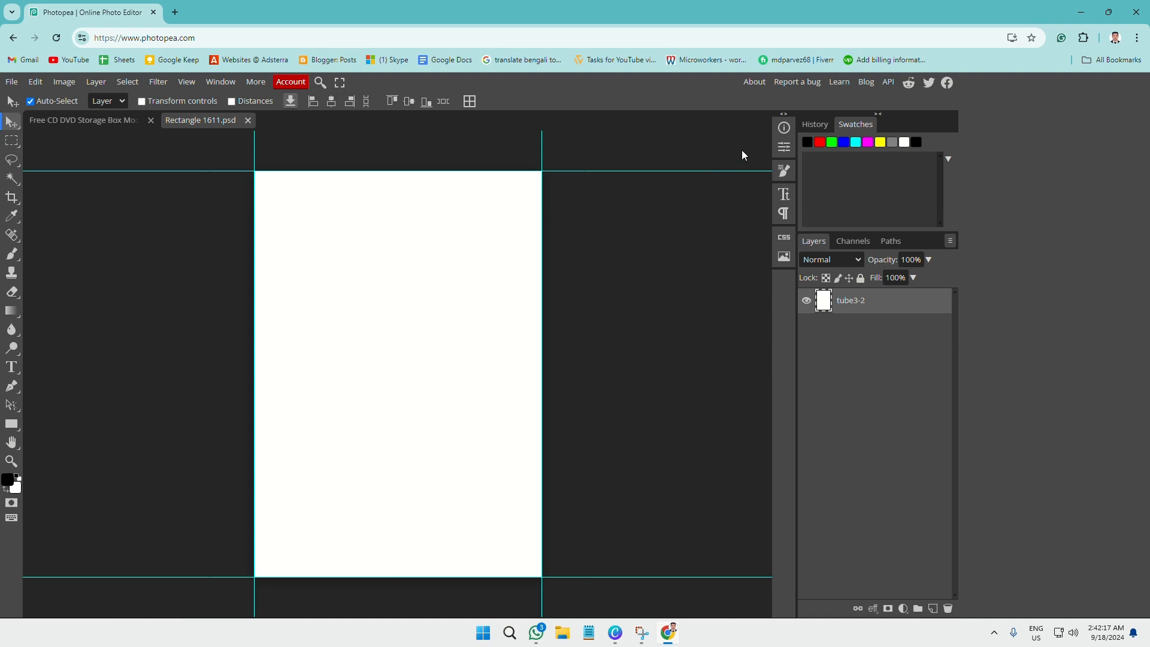
left_click(784, 150)
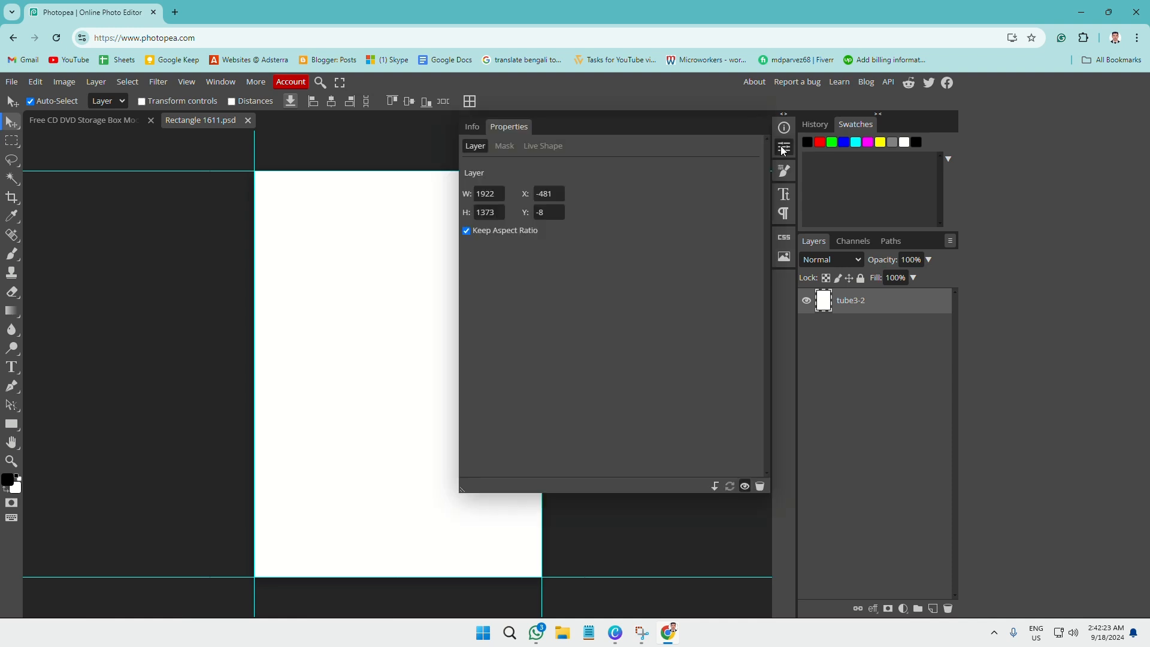
left_click(490, 192)
left_click(787, 149)
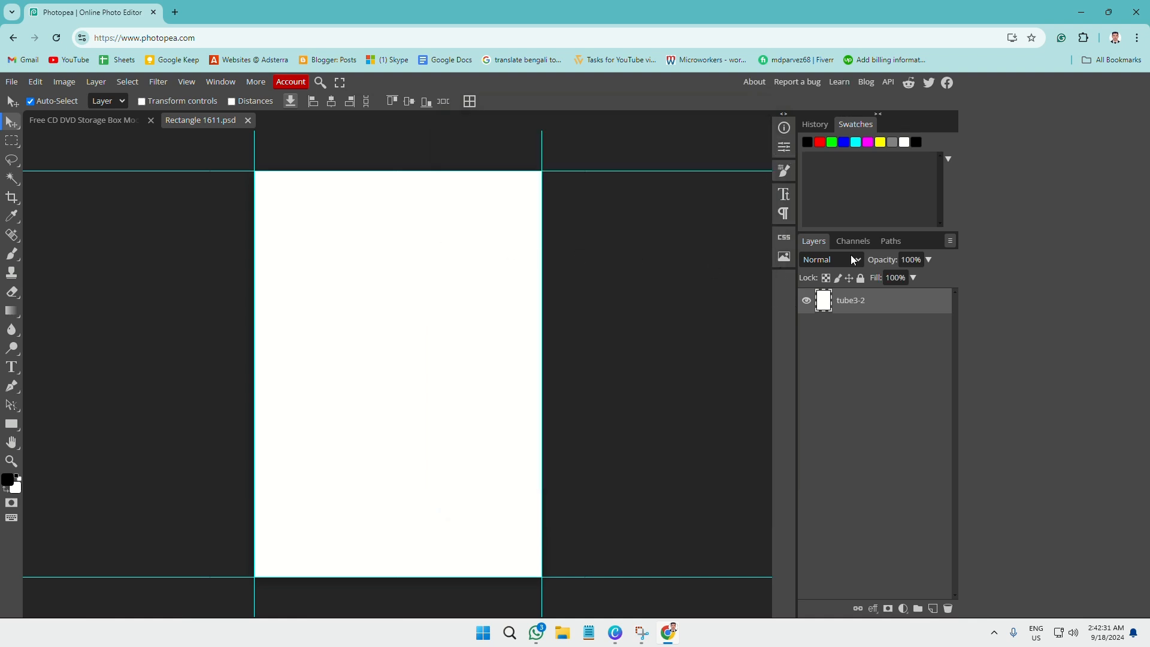
left_click(808, 303)
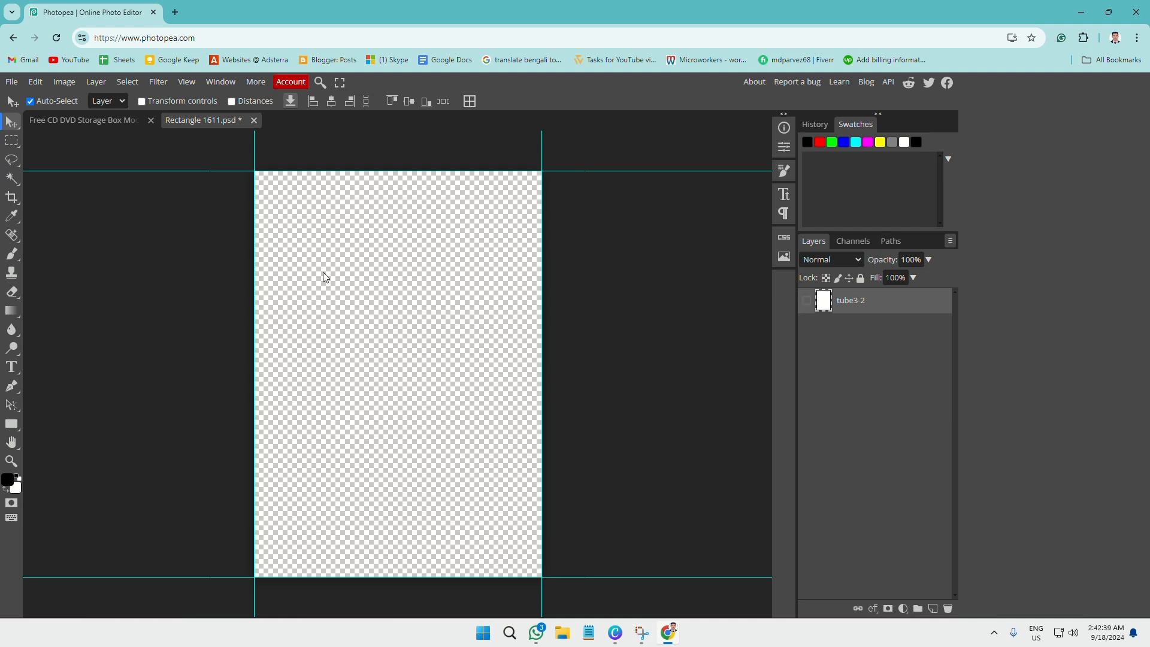
left_click(807, 301)
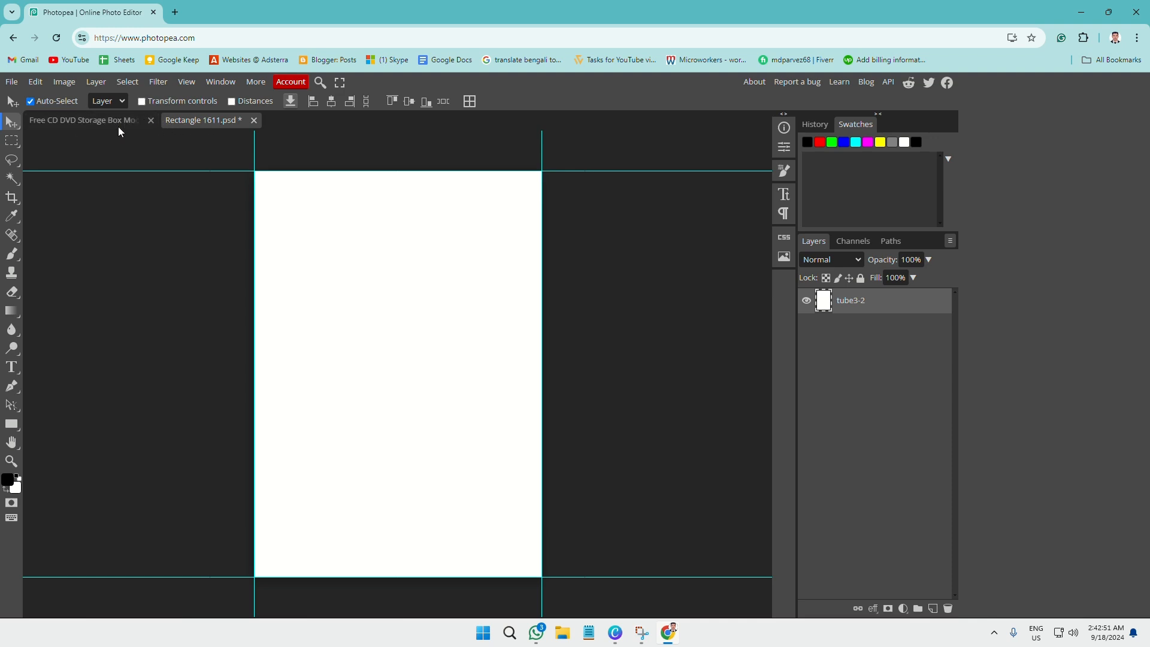
From the box mockup document, open the SPINE ARTWORK smart object's contents and display the PHOTOSHOP layer's dimensions
left_click(87, 121)
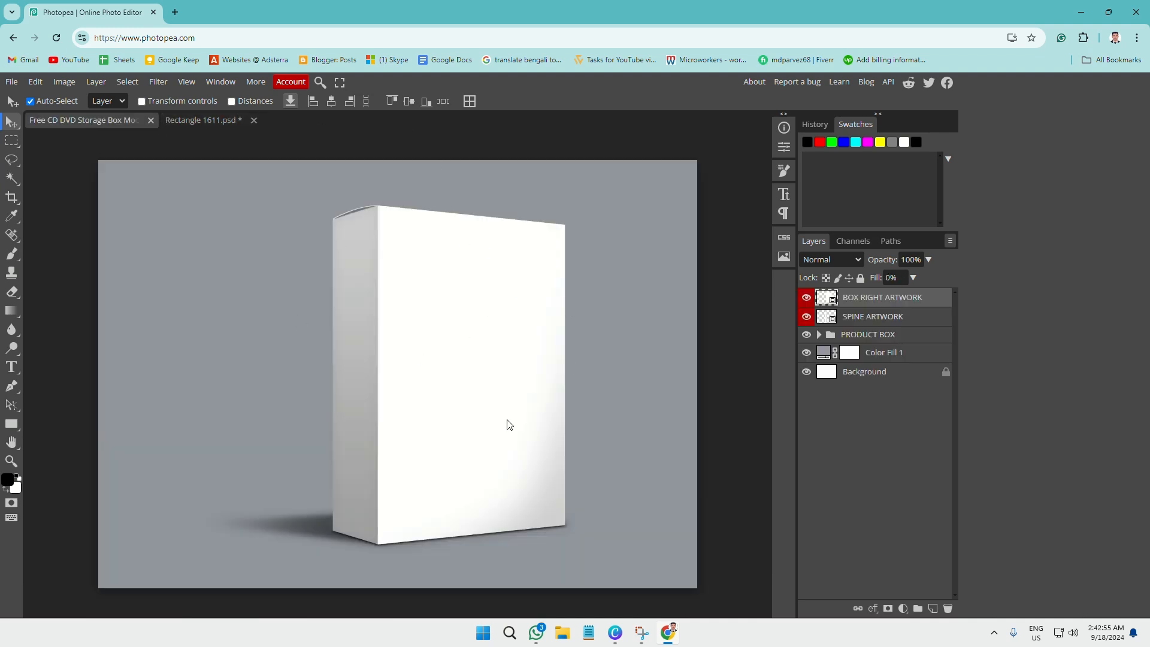
left_click(828, 318)
double_click(828, 318)
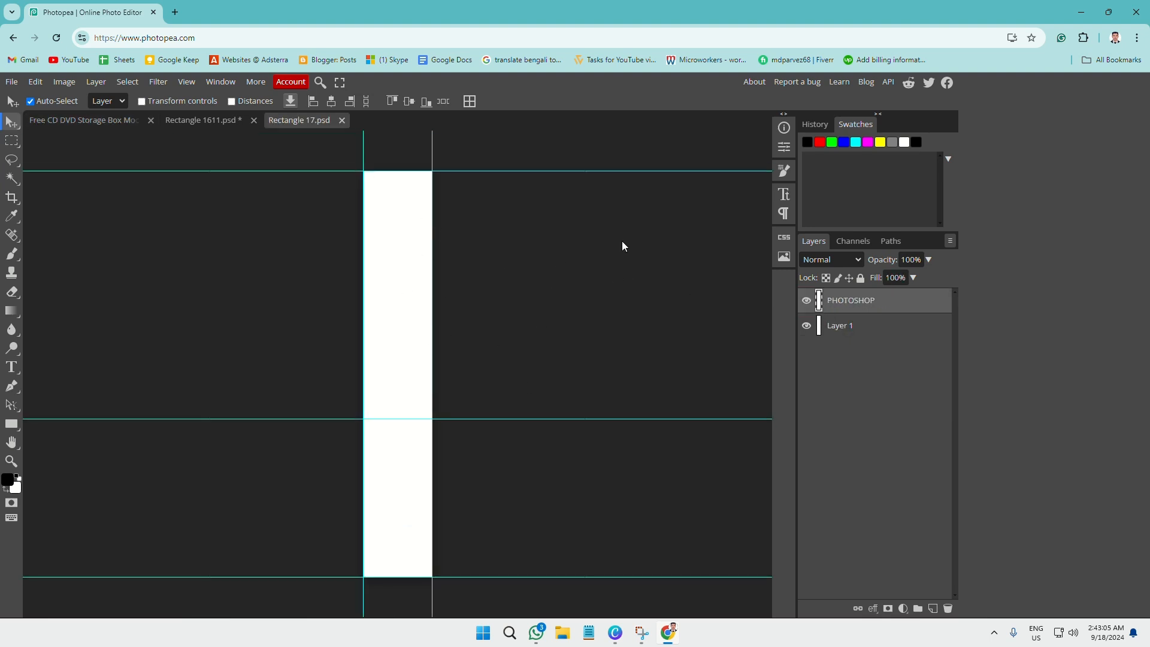
left_click(785, 148)
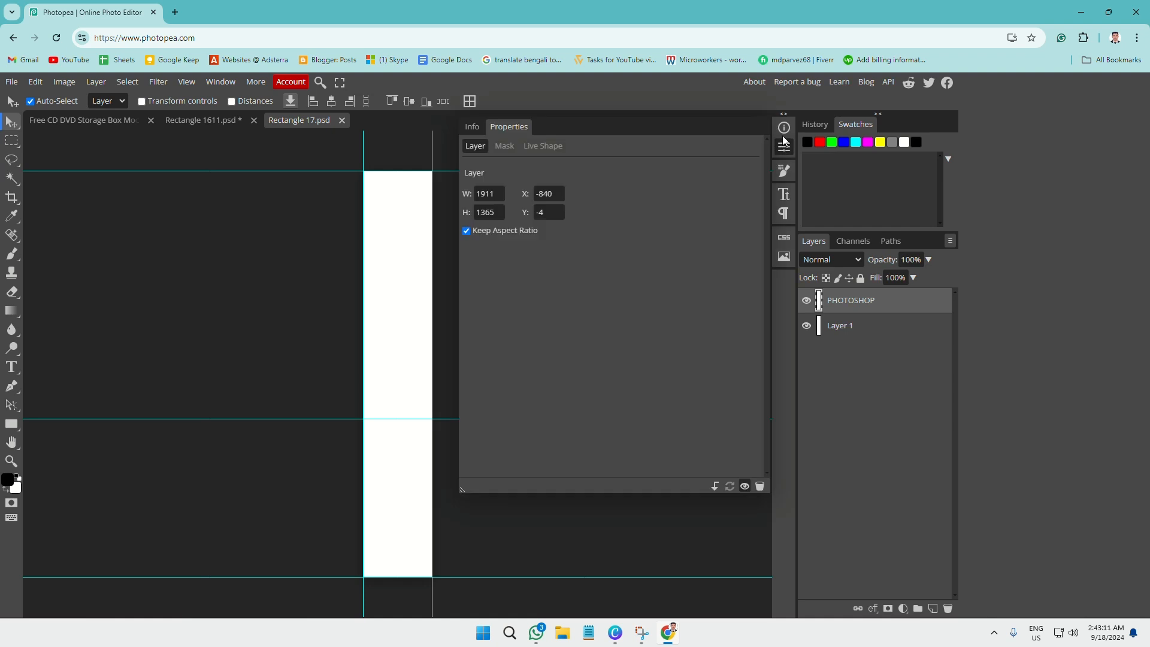
left_click(786, 149)
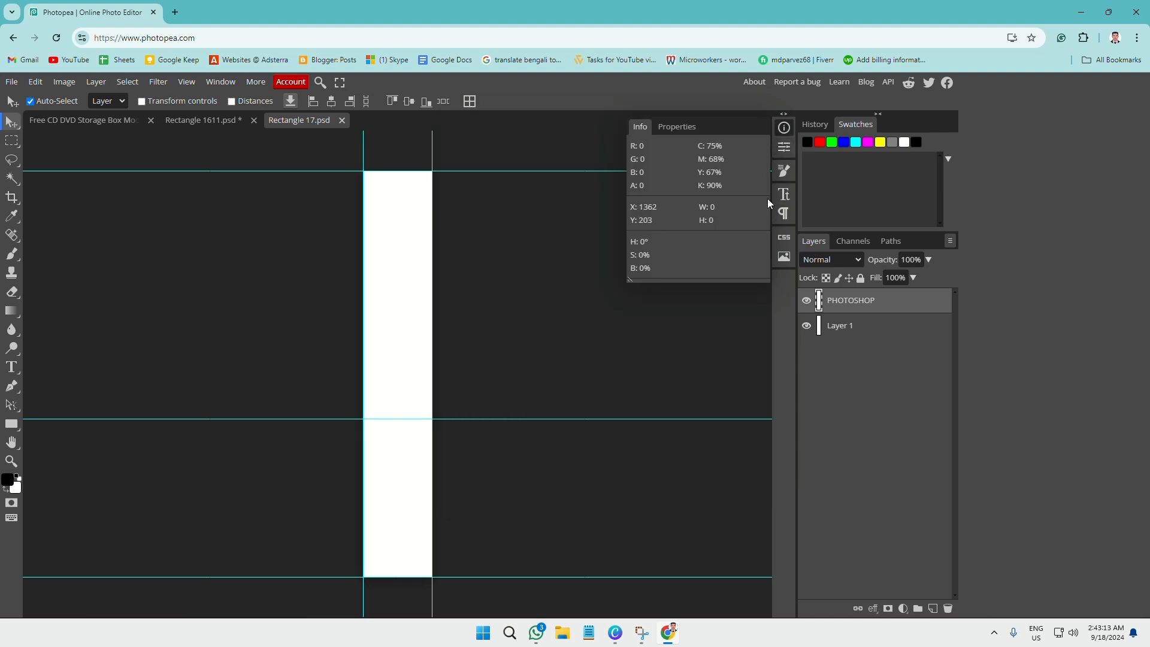
left_click(785, 147)
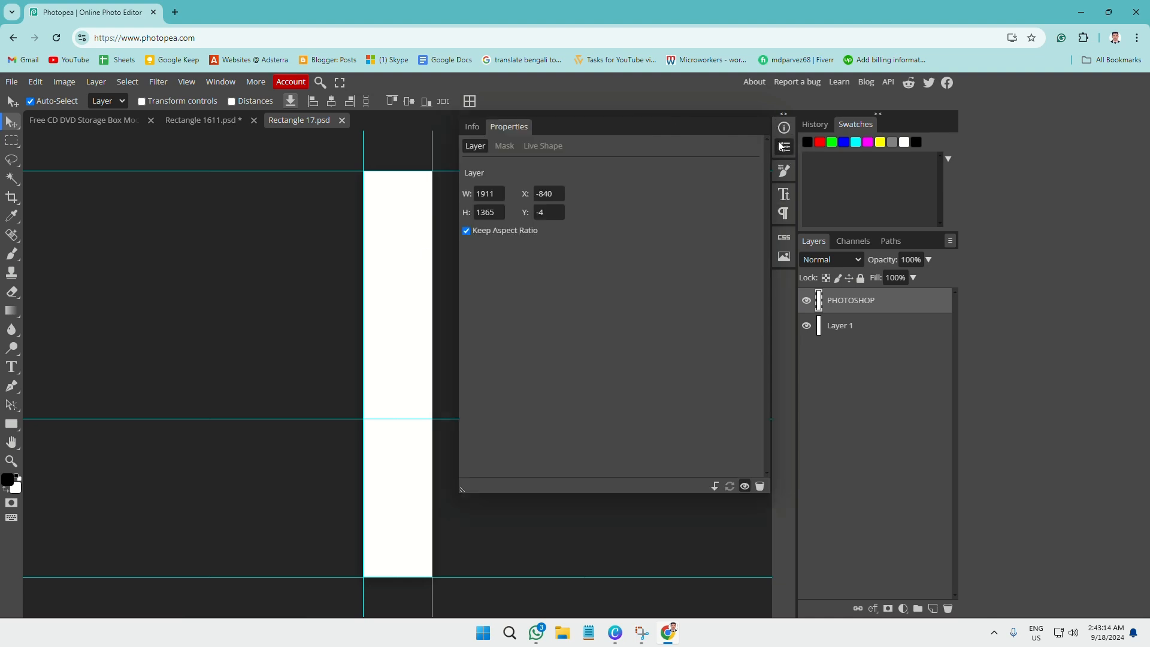
Switch to Canva and look at the custom size option for creating a new design
left_click(616, 634)
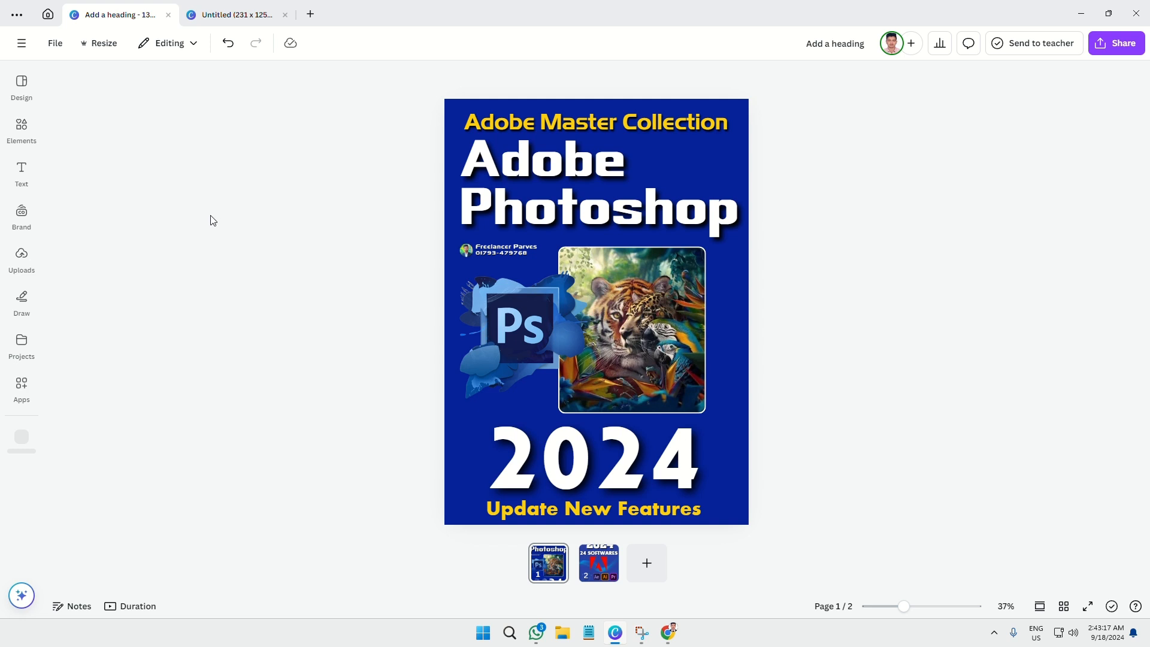
left_click(309, 14)
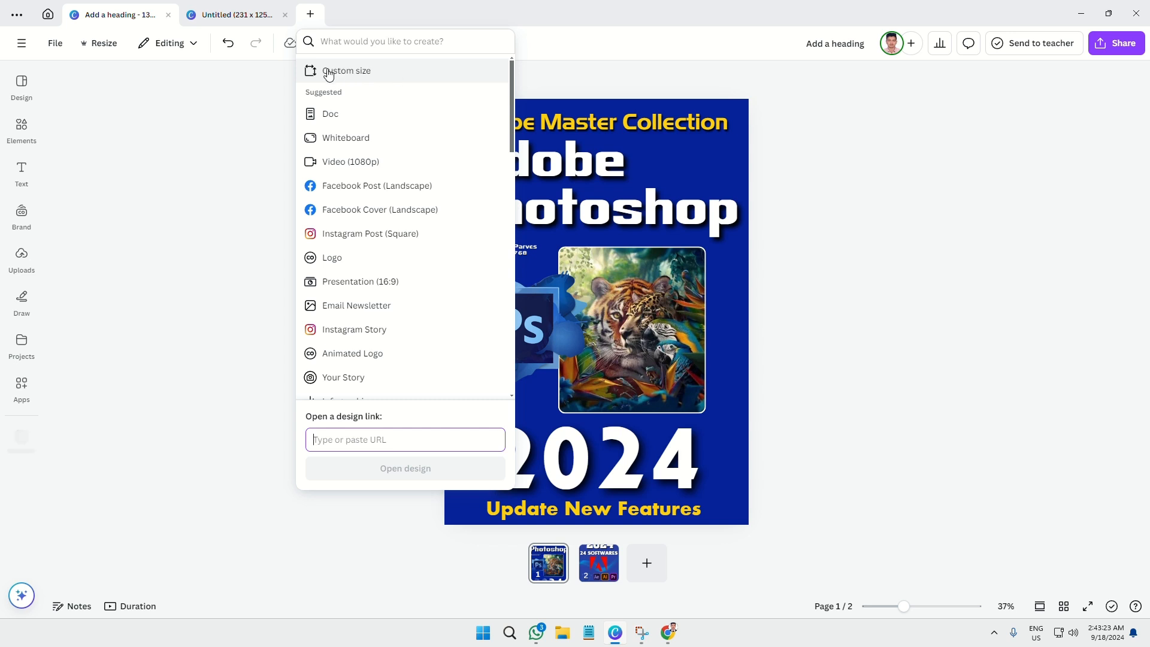
left_click(246, 106)
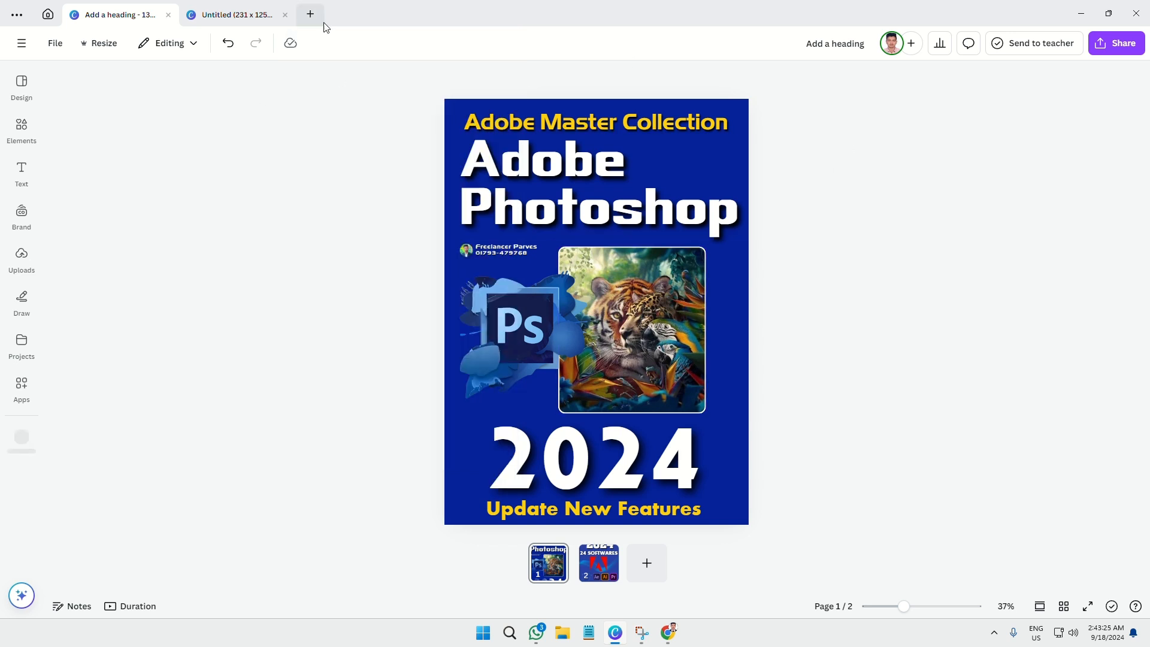
left_click(310, 13)
left_click(256, 87)
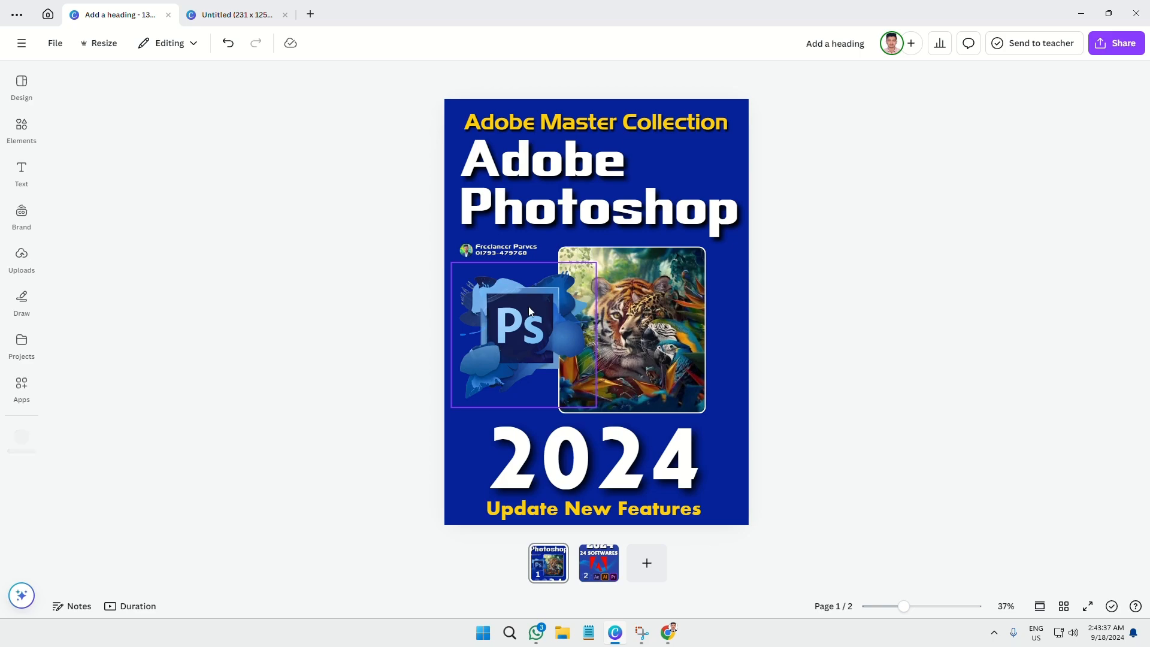
Switch to Chrome and search Google for "ps 2004 logo" in a new browser tab
left_click(668, 633)
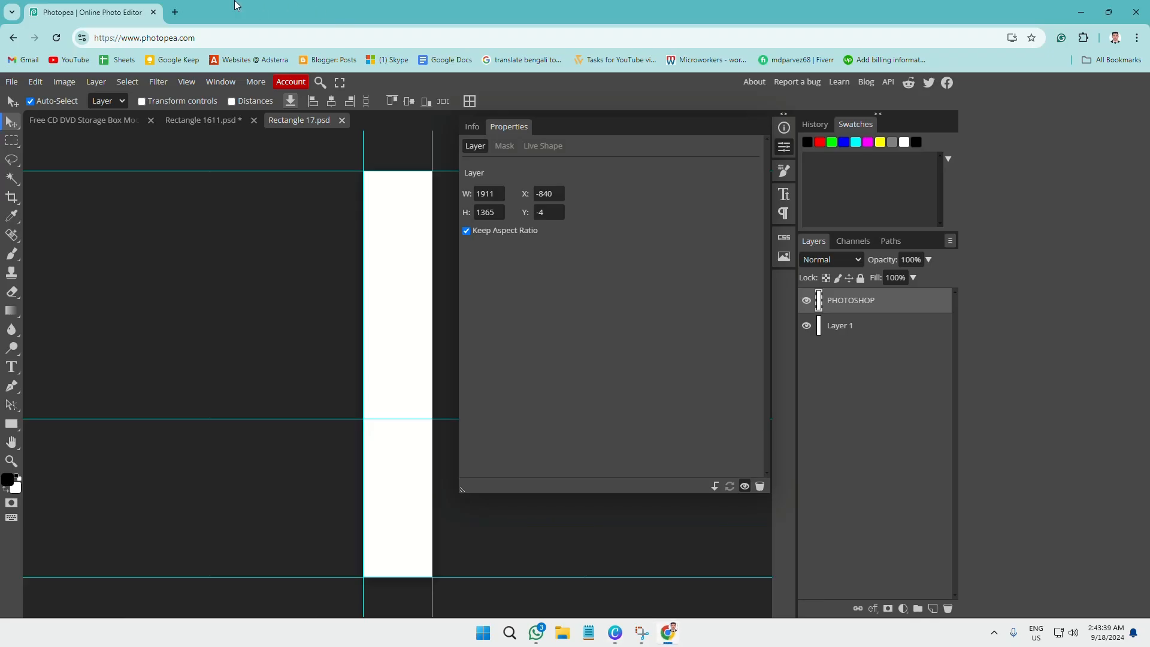
left_click(175, 12)
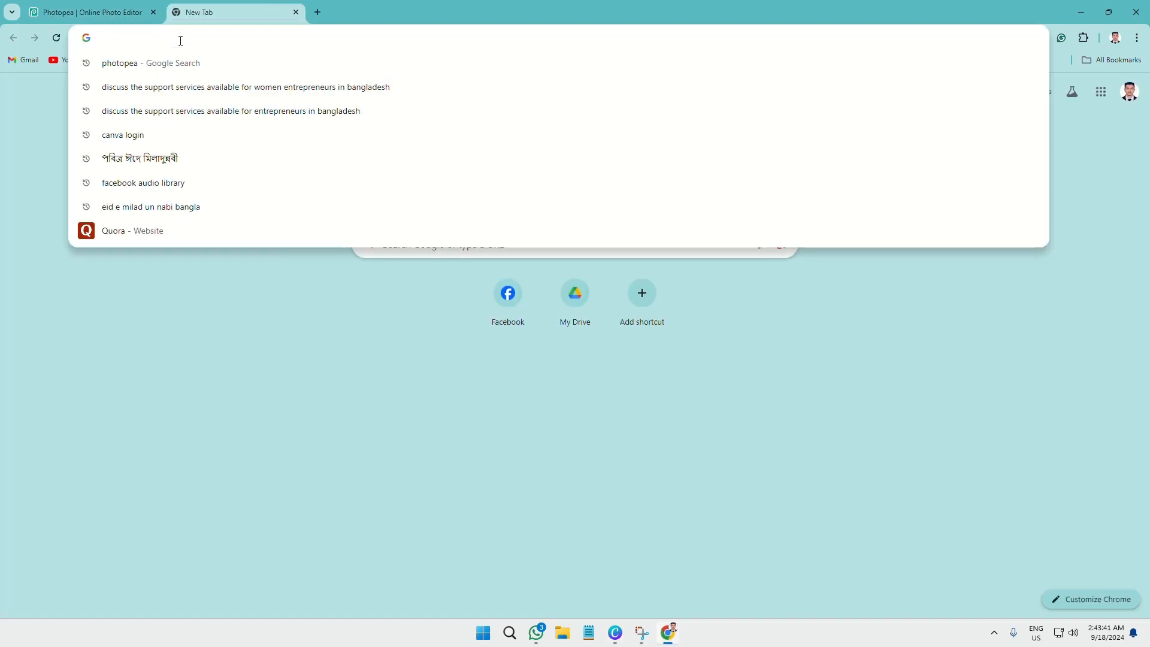
type("ps")
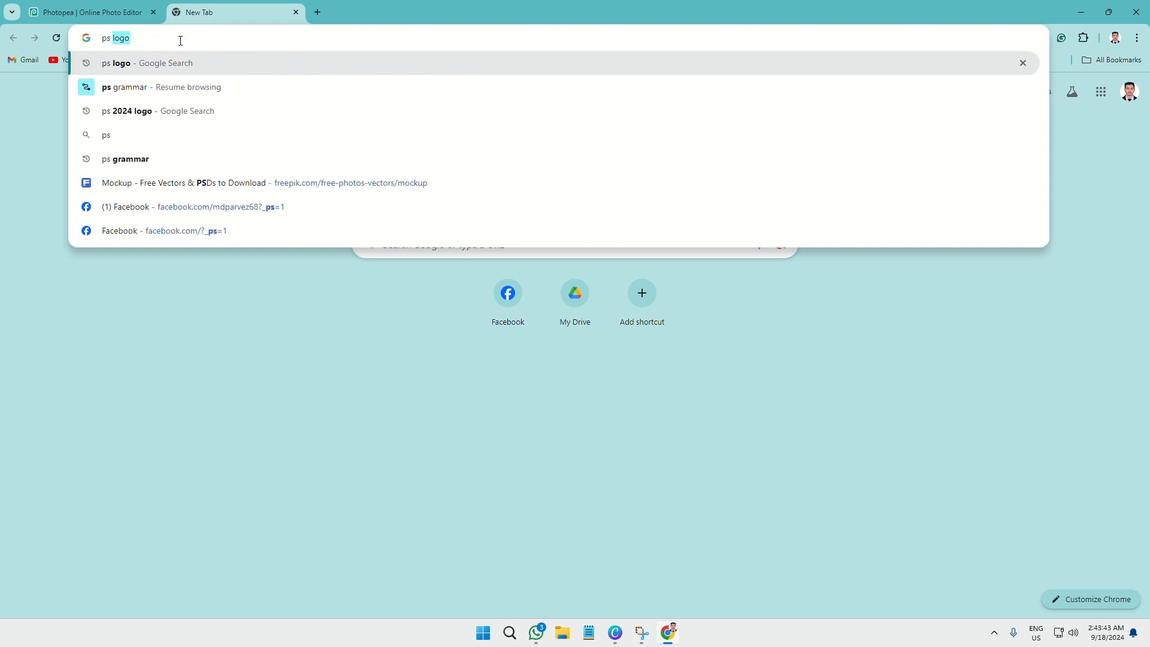
type(" 2004")
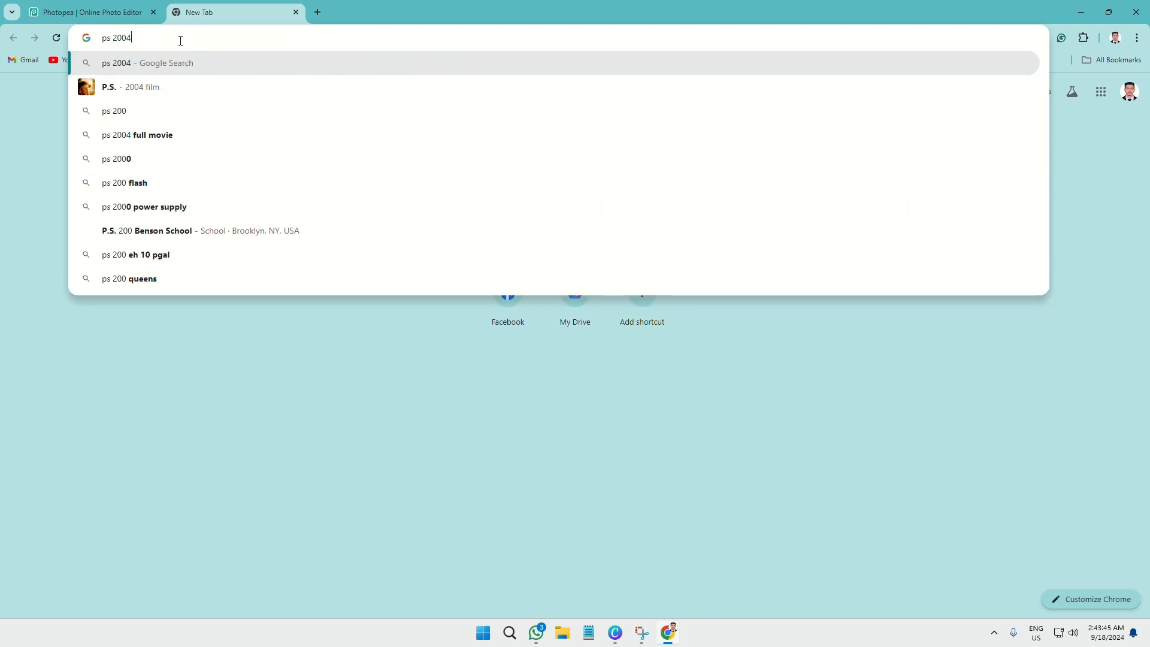
type(" oog")
key("BackSpace")
key("BackSpace")
key("BackSpace")
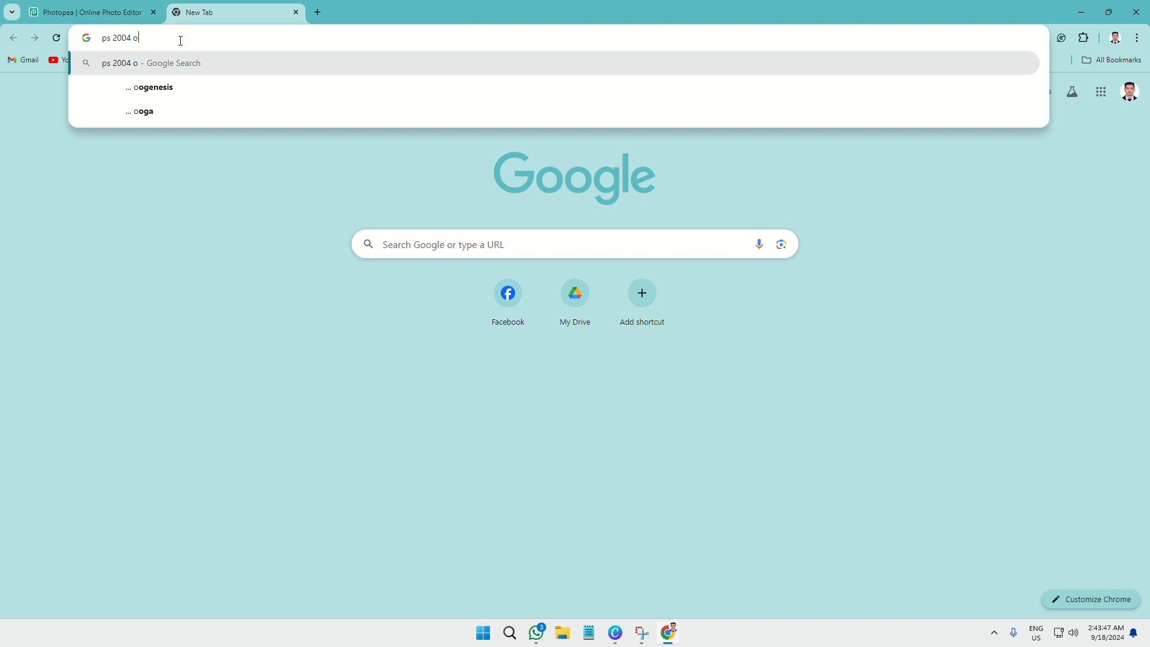
type("logo")
key("Return")
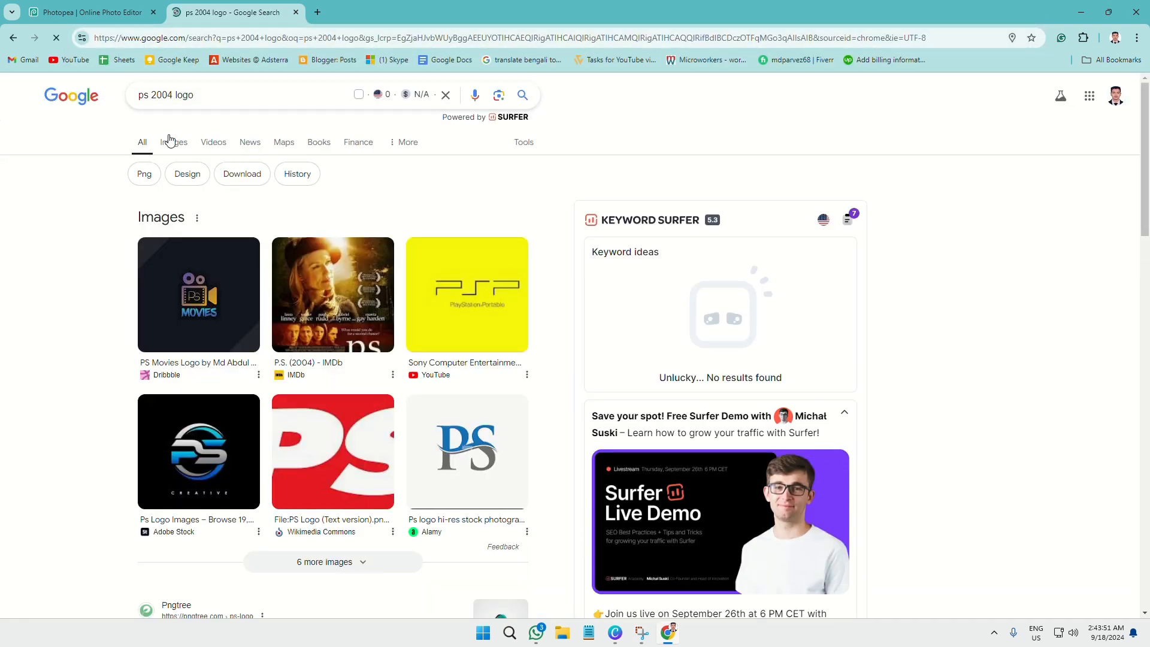
Show the image results, correct the search to "ps 2024 logo" and browse the logos
left_click(172, 141)
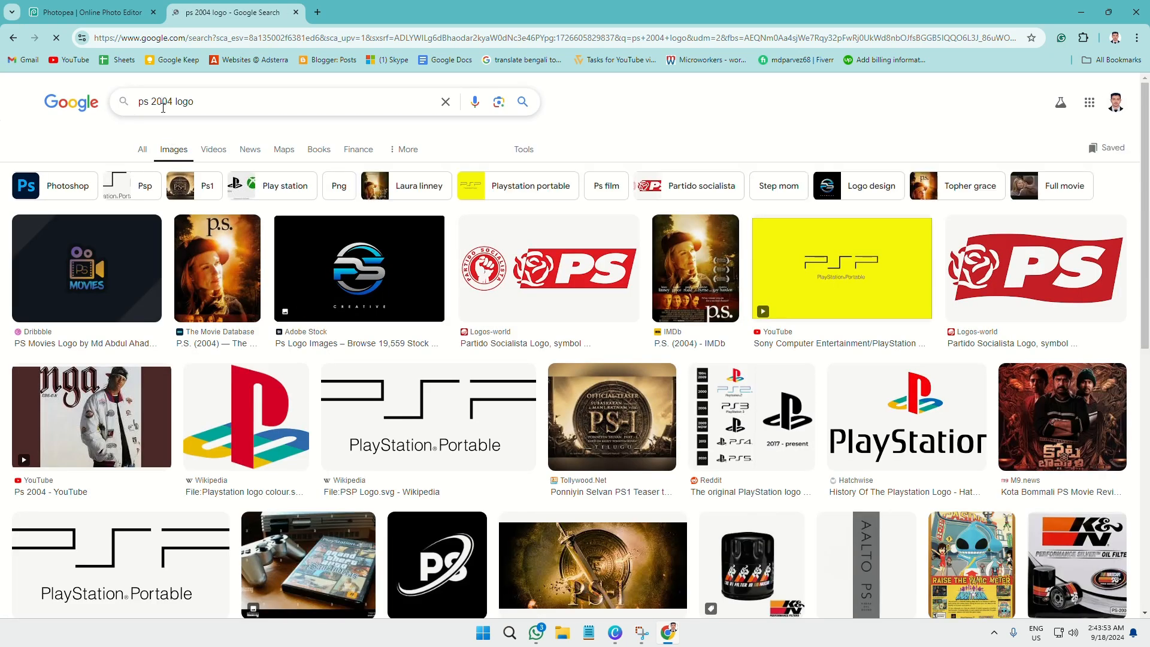
double_click(163, 103)
type("2024")
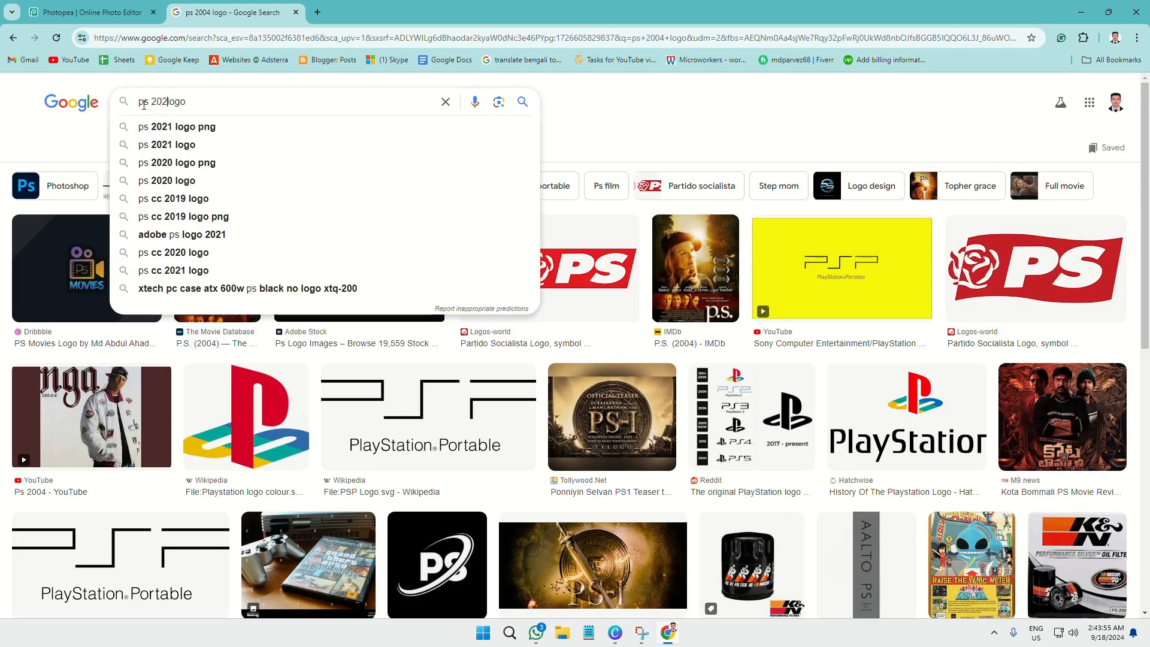
key("Escape")
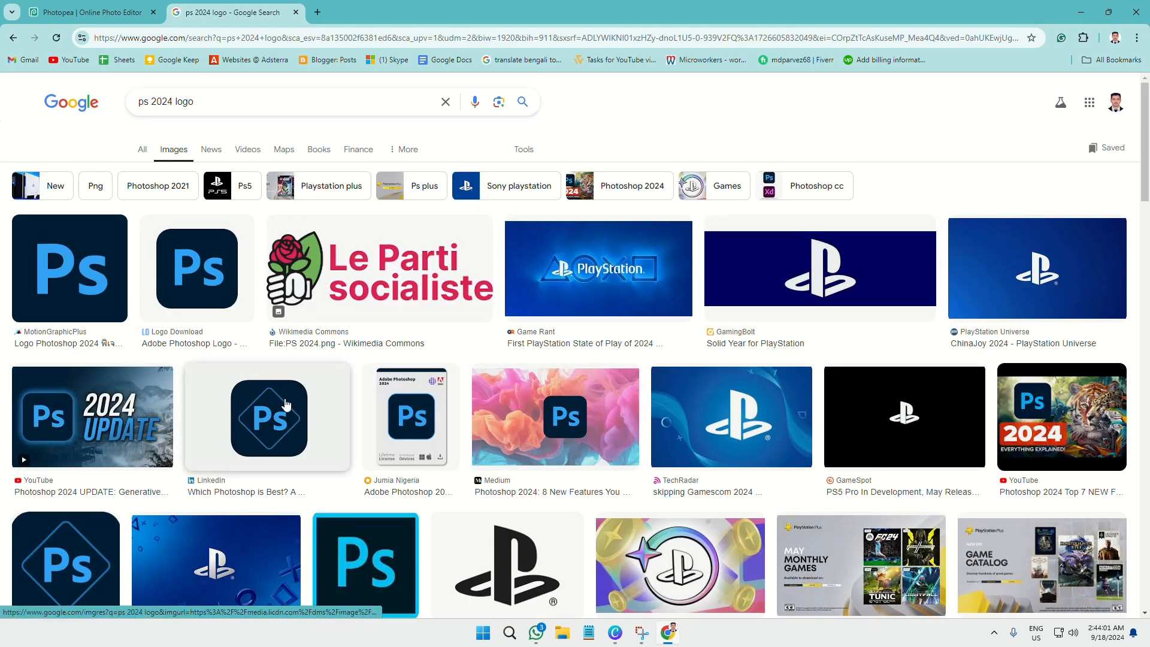
scroll(508, 488, "down", 10)
scroll(508, 488, "up", 10)
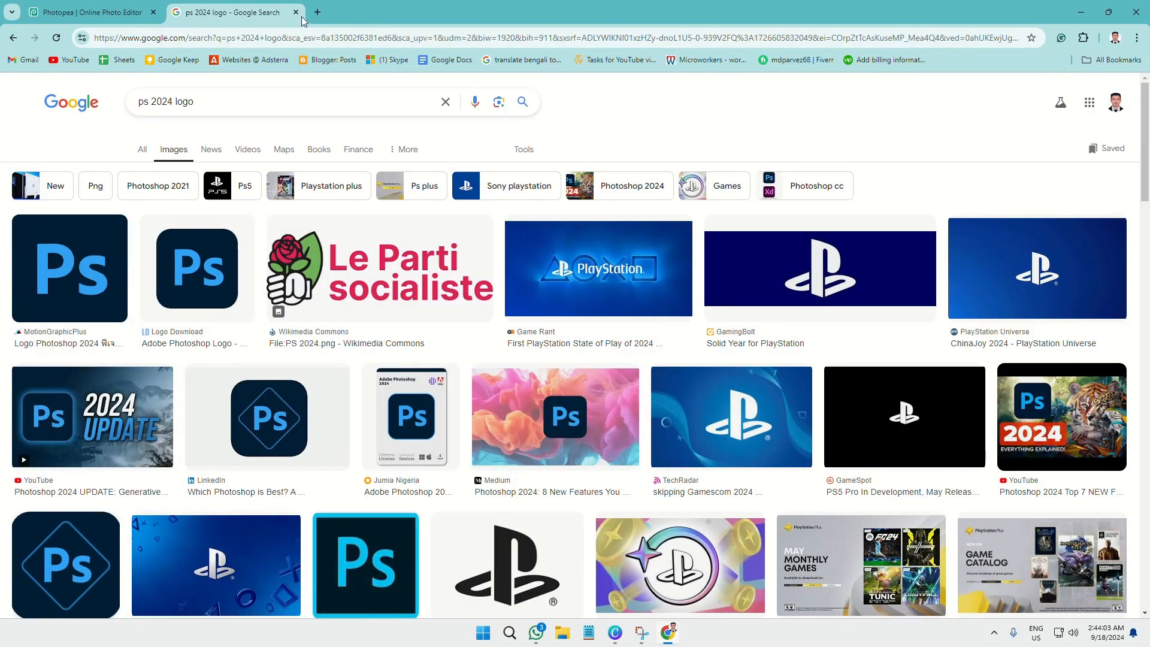
Switch to Canva and review the Adobe Photoshop cover design and the 231 x 1257 px spine design
left_click(96, 7)
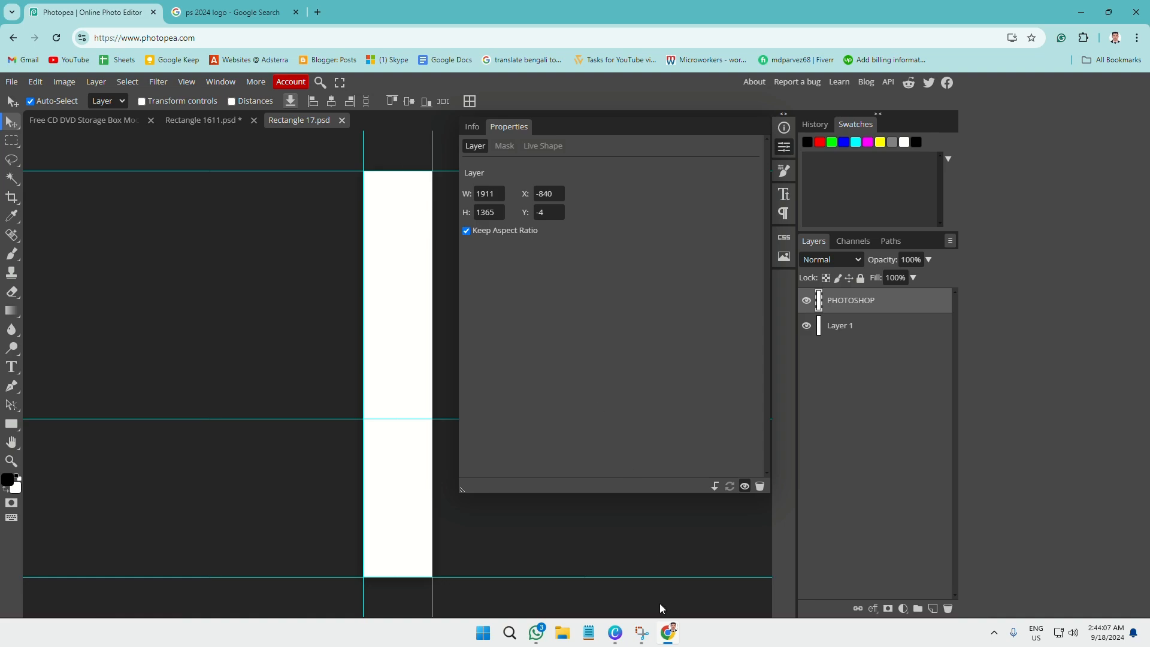
mouse_move(618, 639)
left_click(612, 584)
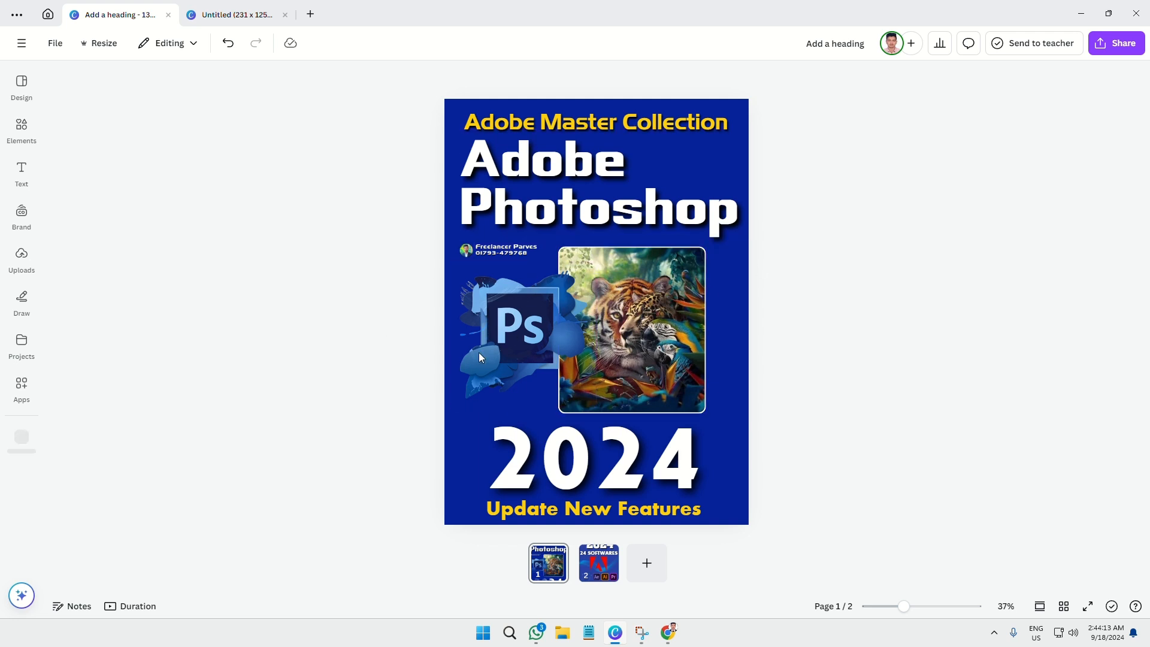
left_click(219, 13)
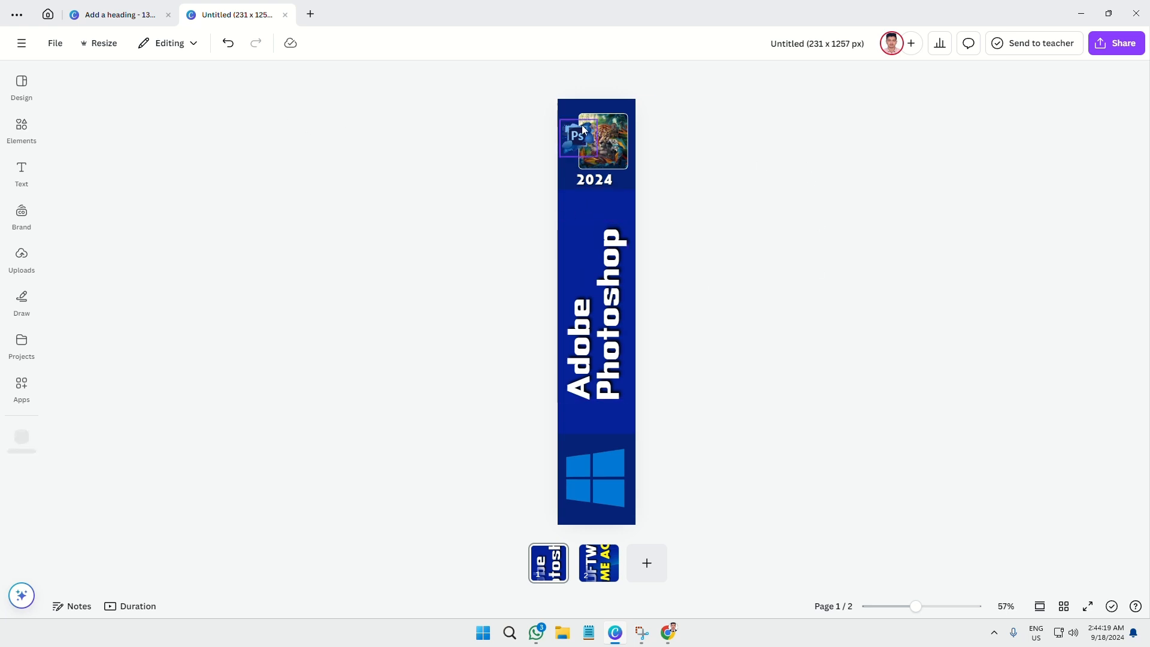
mouse_move(599, 466)
left_mouse_down()
mouse_move(589, 474)
mouse_move(622, 469)
mouse_move(584, 471)
mouse_move(600, 467)
left_mouse_up()
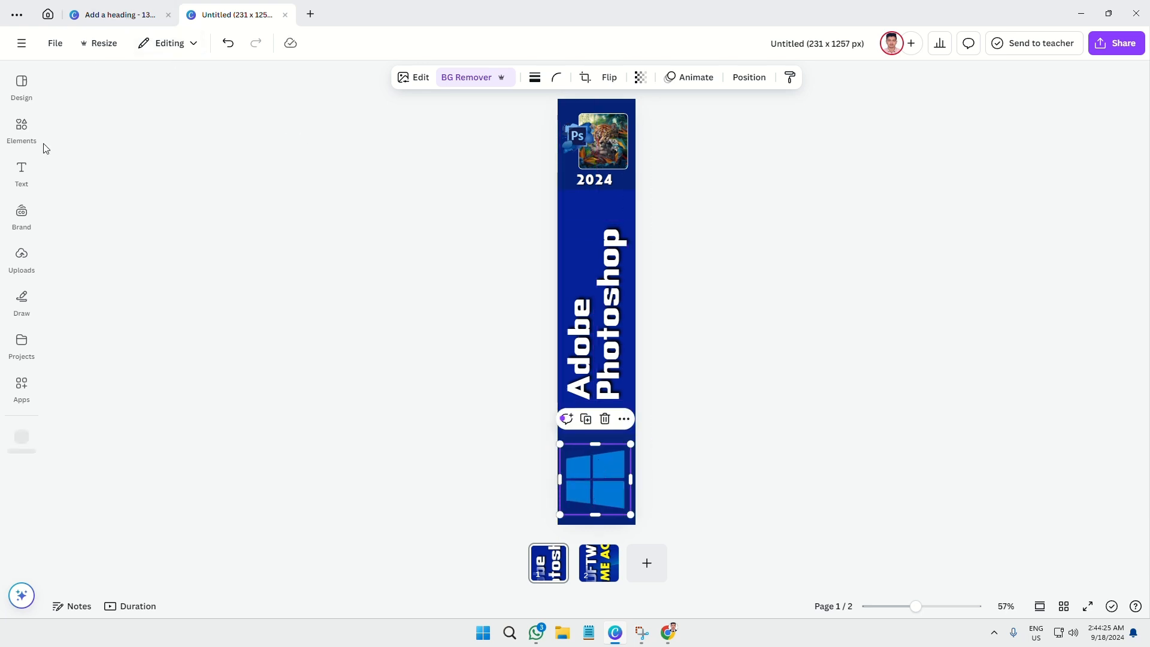
left_click(91, 14)
left_click(218, 14)
left_click(1042, 189)
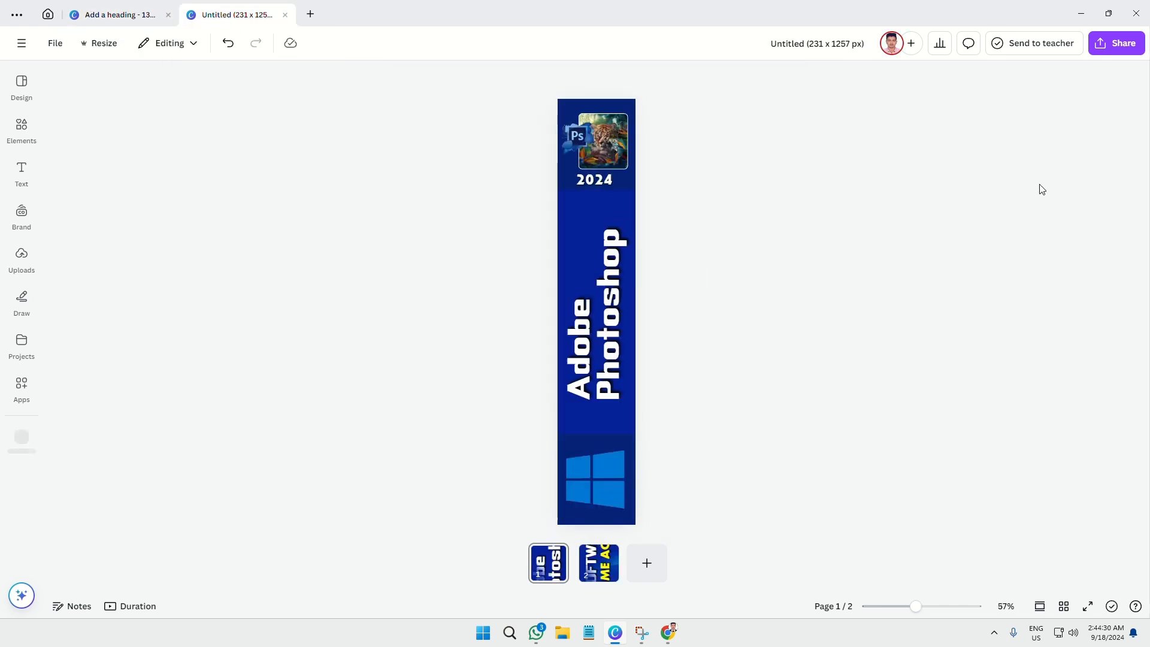
Return to Photopea and hide the white tube3-2 layer in the Rectangle 1611.psd cover document
left_click(1081, 13)
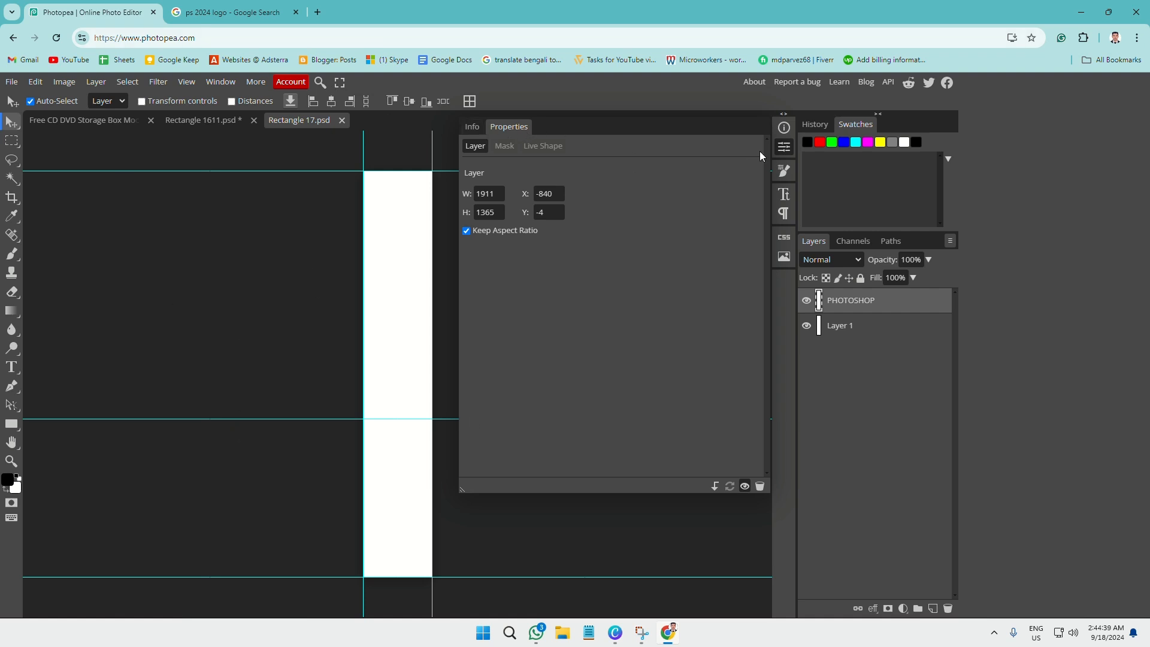
left_click(785, 131)
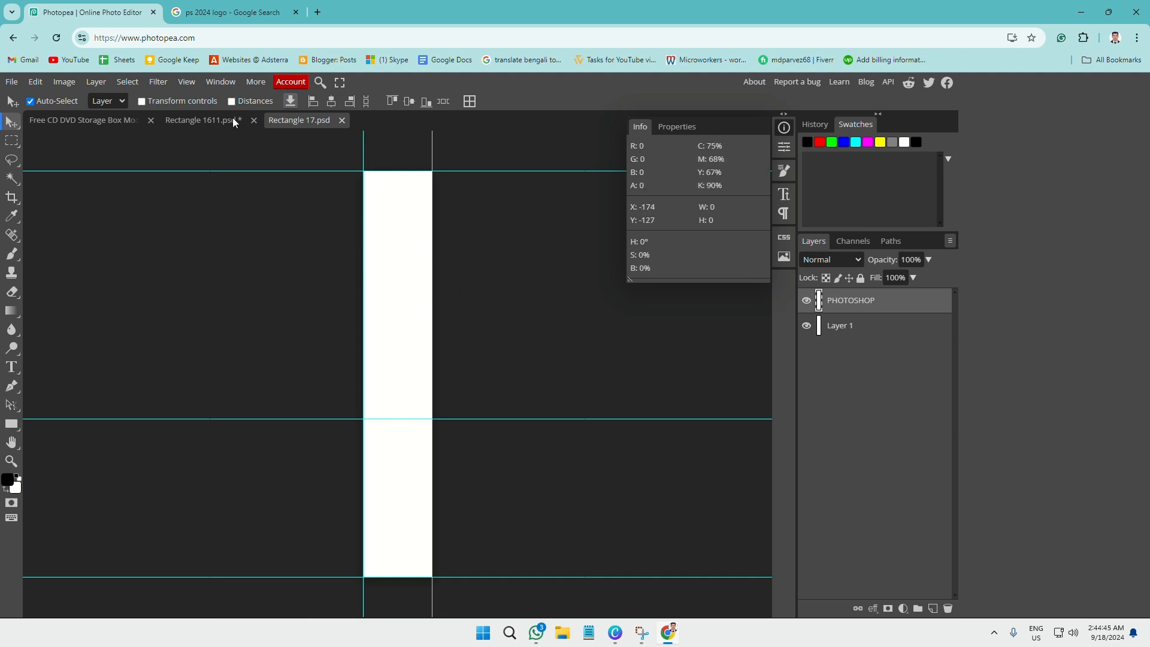
left_click(196, 118)
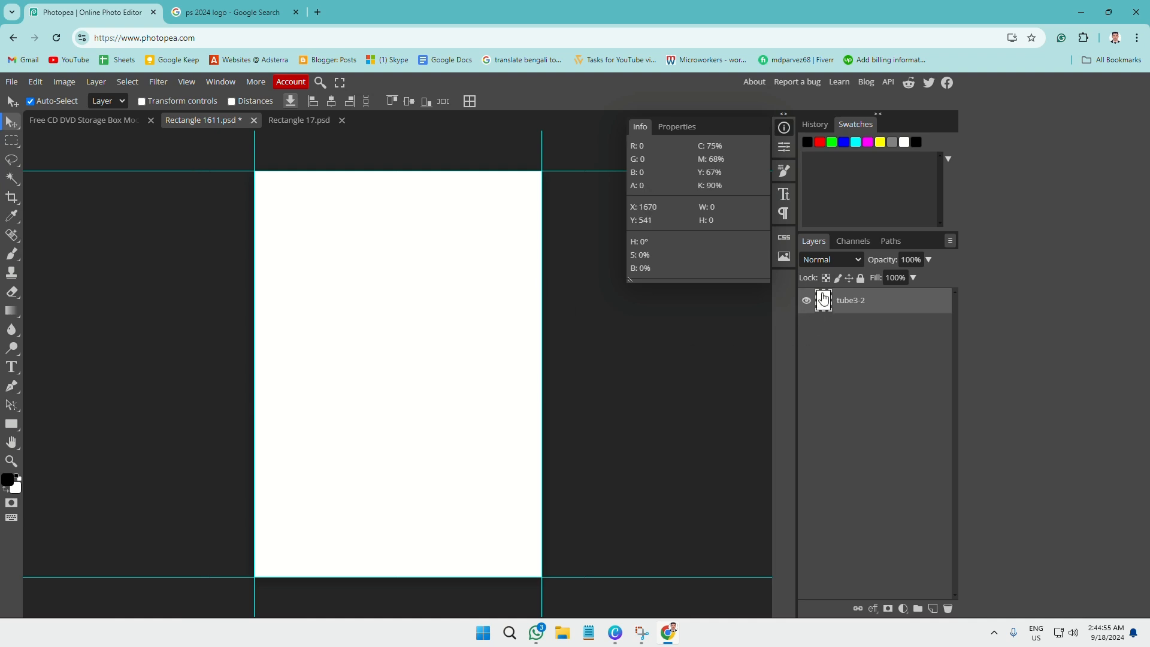
left_click(807, 301)
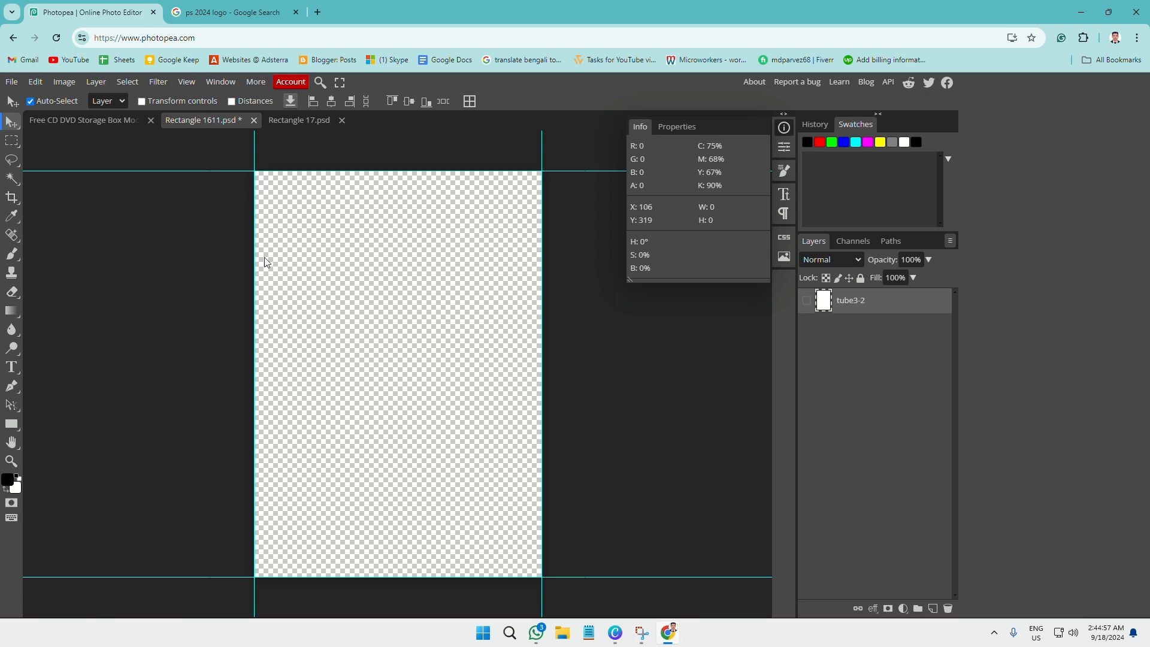
Place AD 1.png from the Downloads folder into the Rectangle 1611.psd cover document
left_click(10, 82)
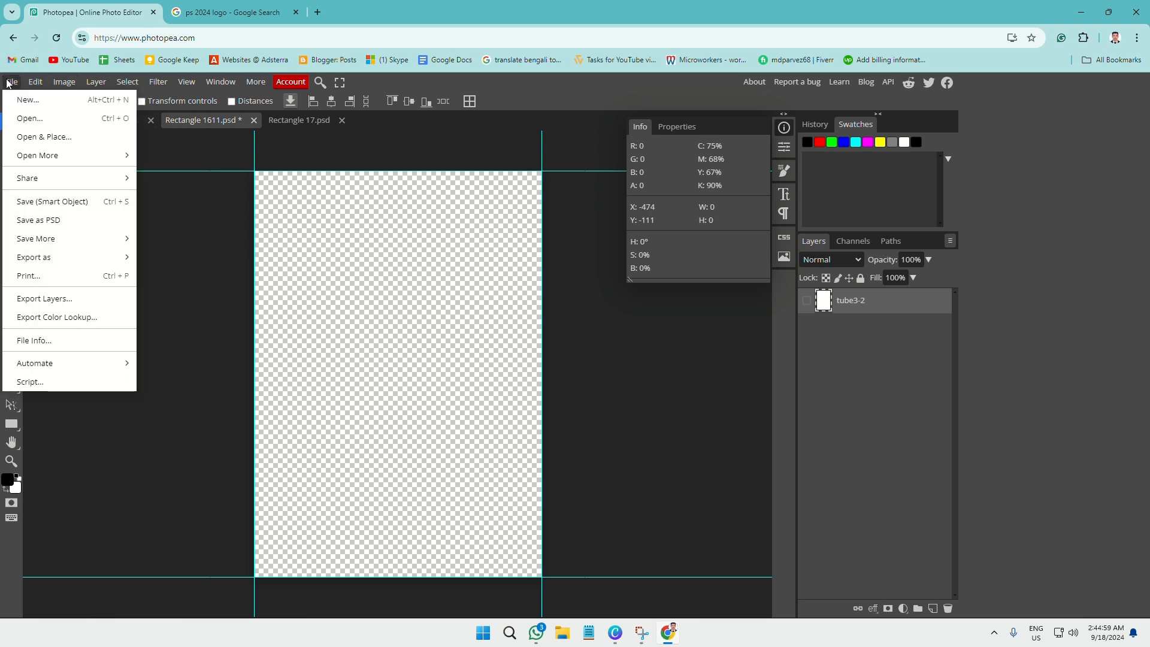
left_click(51, 138)
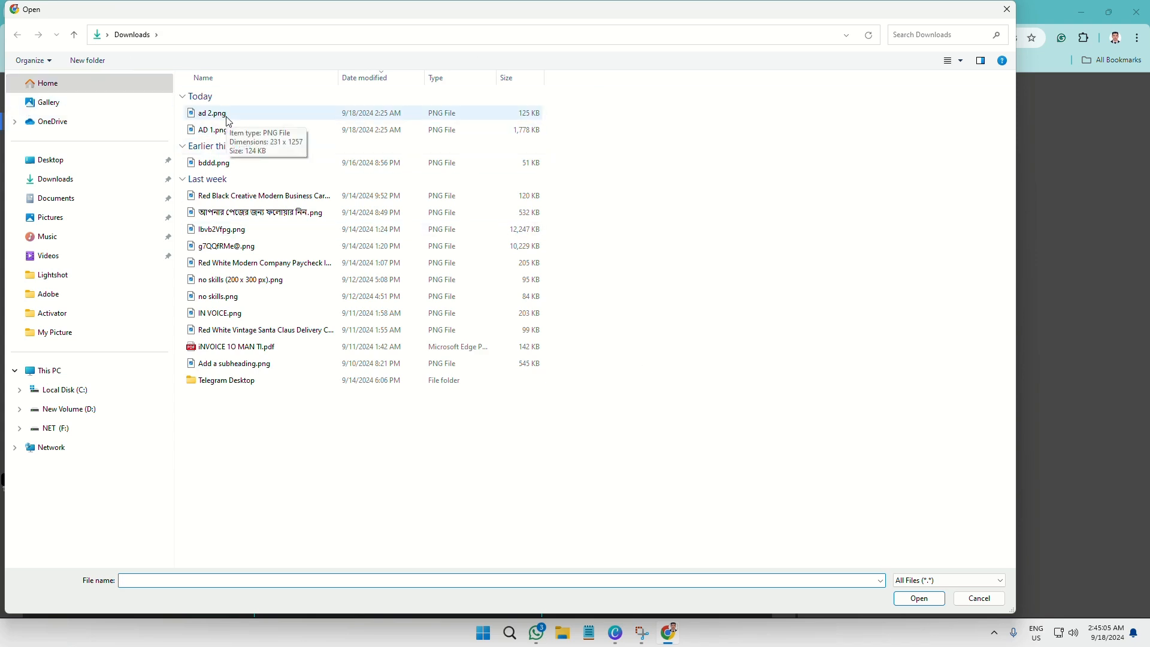
left_click(251, 129)
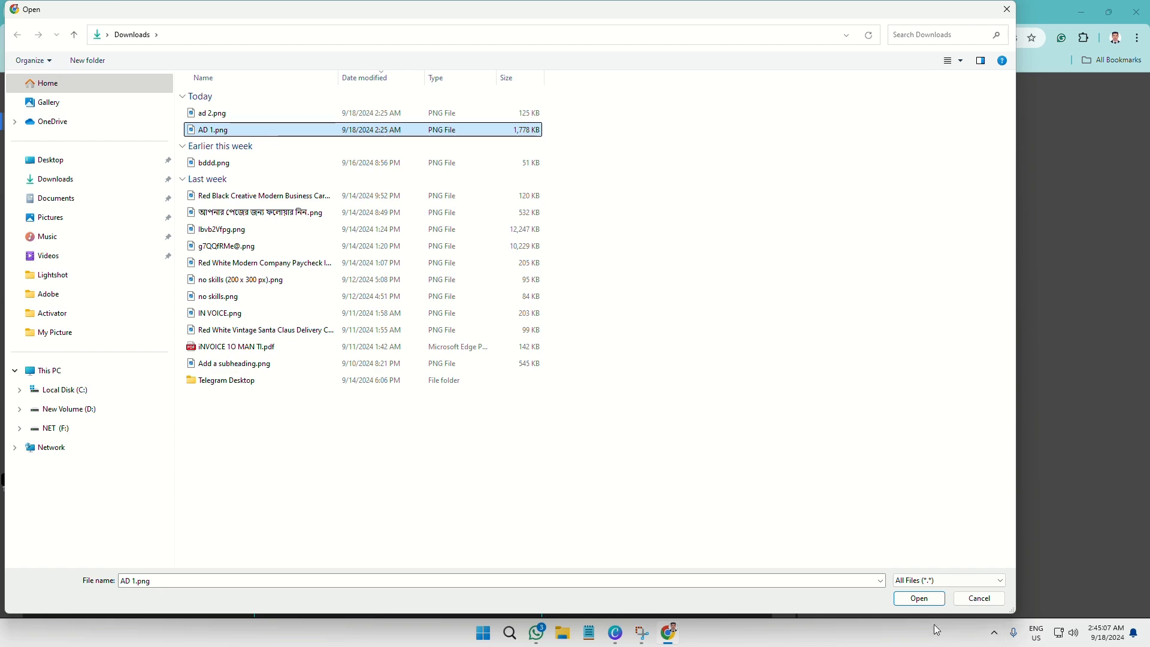
left_click(919, 599)
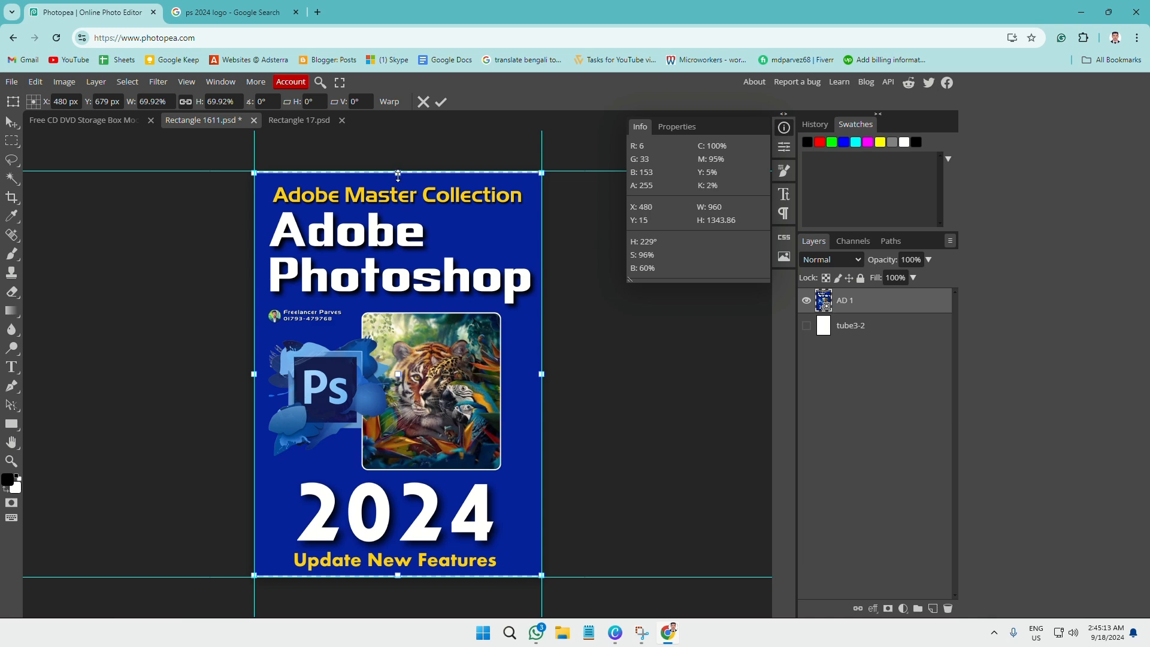
Scale the placed AD 1 cover to about 70.6% so it fills the canvas between the guides, and save the smart object
mouse_move(399, 175)
left_mouse_down()
mouse_move(400, 211)
mouse_move(402, 171)
left_mouse_up()
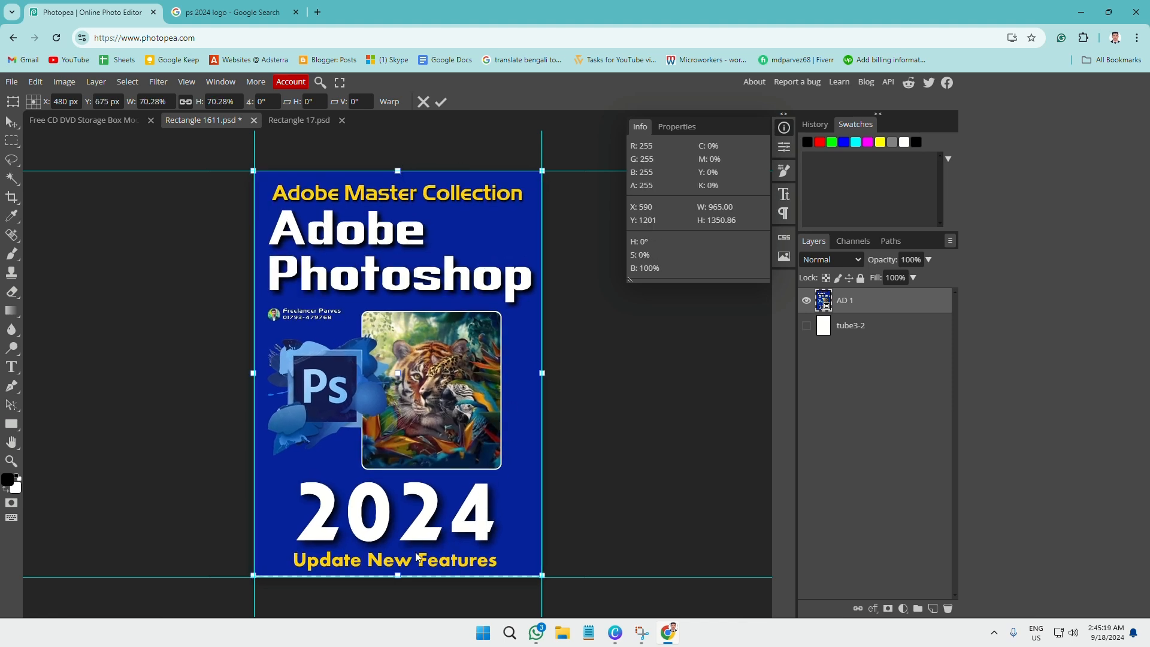
left_click_drag(400, 574, 400, 577)
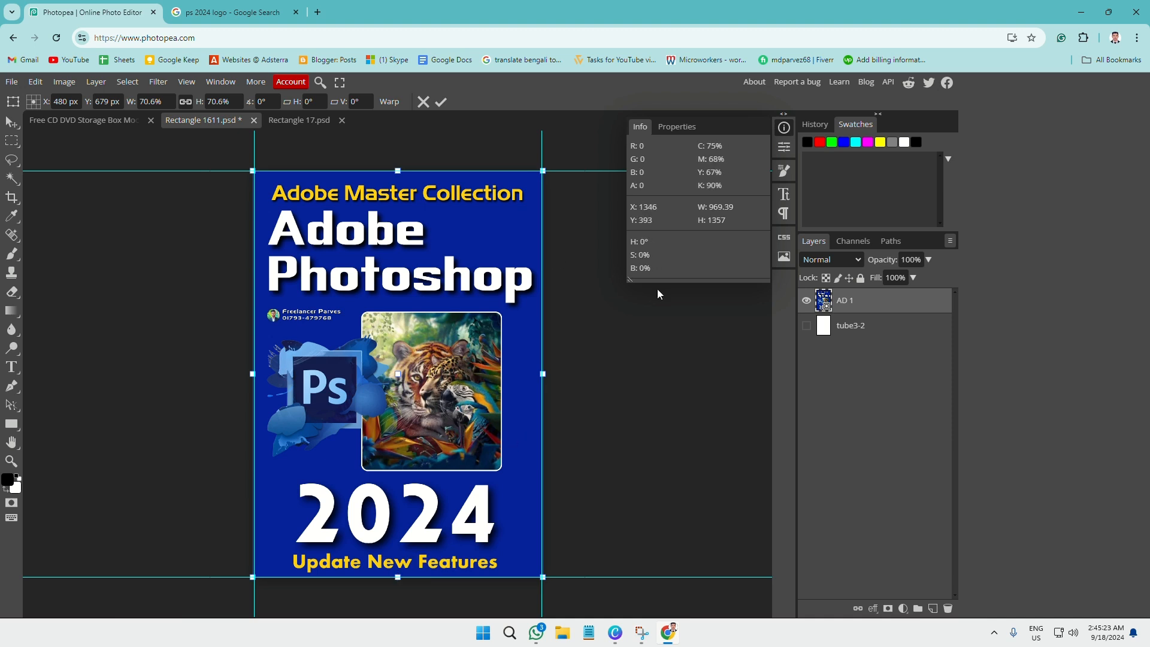
left_click(12, 82)
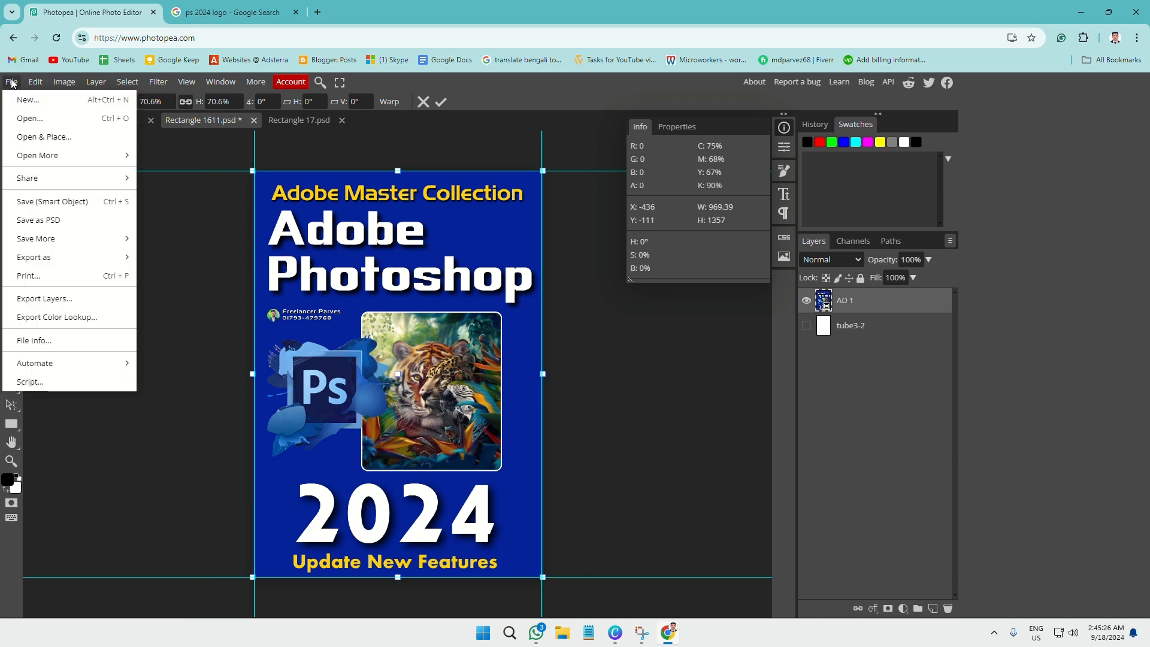
left_click(64, 204)
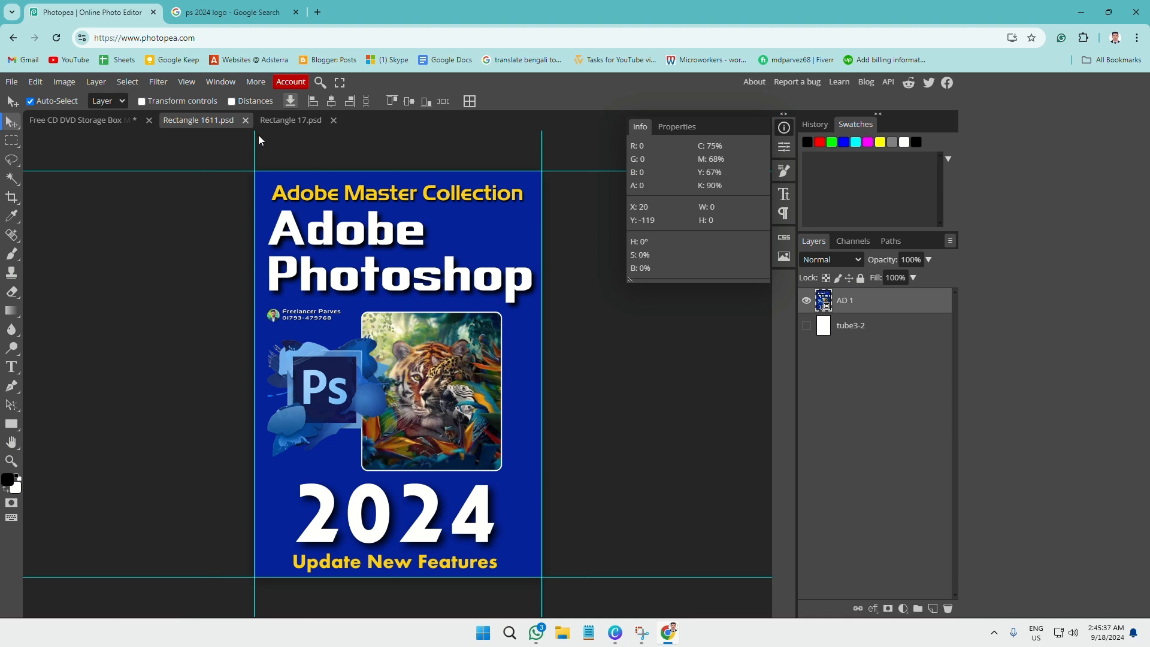
Switch to the Rectangle 17.psd spine document and hide its PHOTOSHOP and Layer 1 layers
left_click(289, 122)
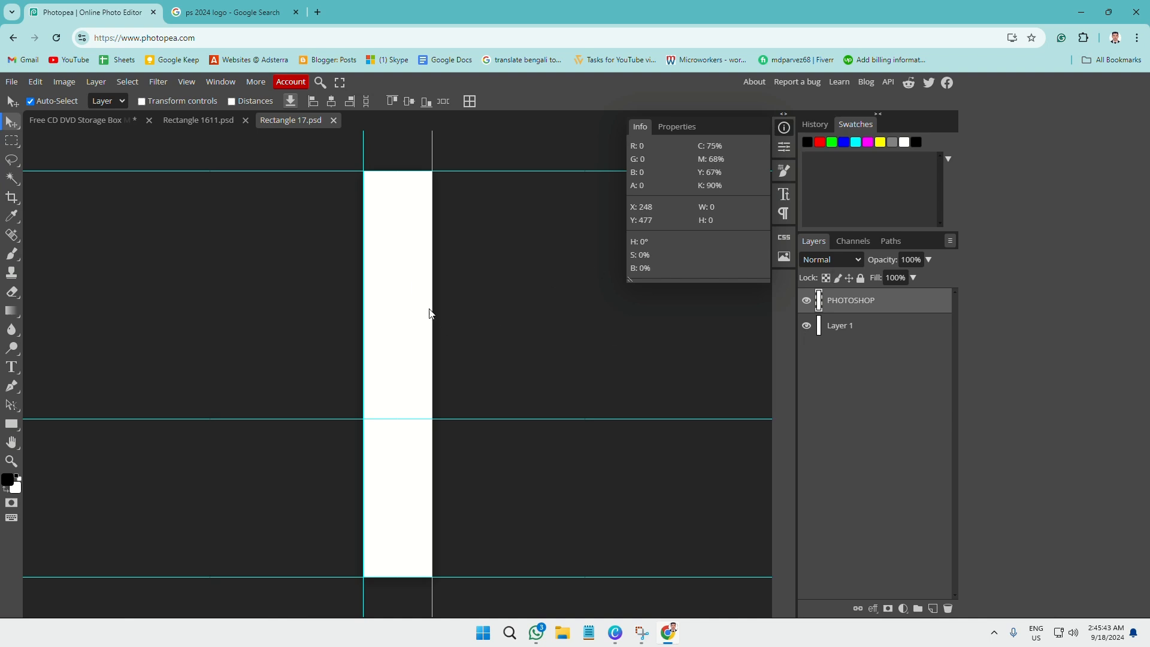
left_click(808, 302)
left_click(807, 327)
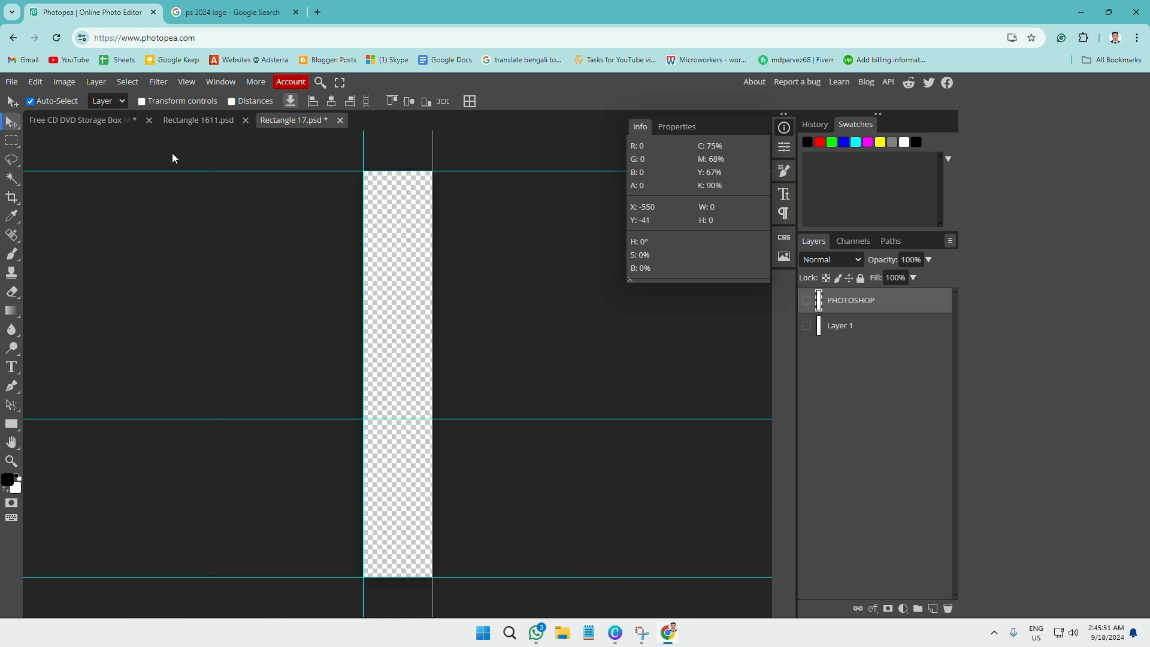
Place ad 2.png from the Downloads folder into the spine document
left_click(13, 83)
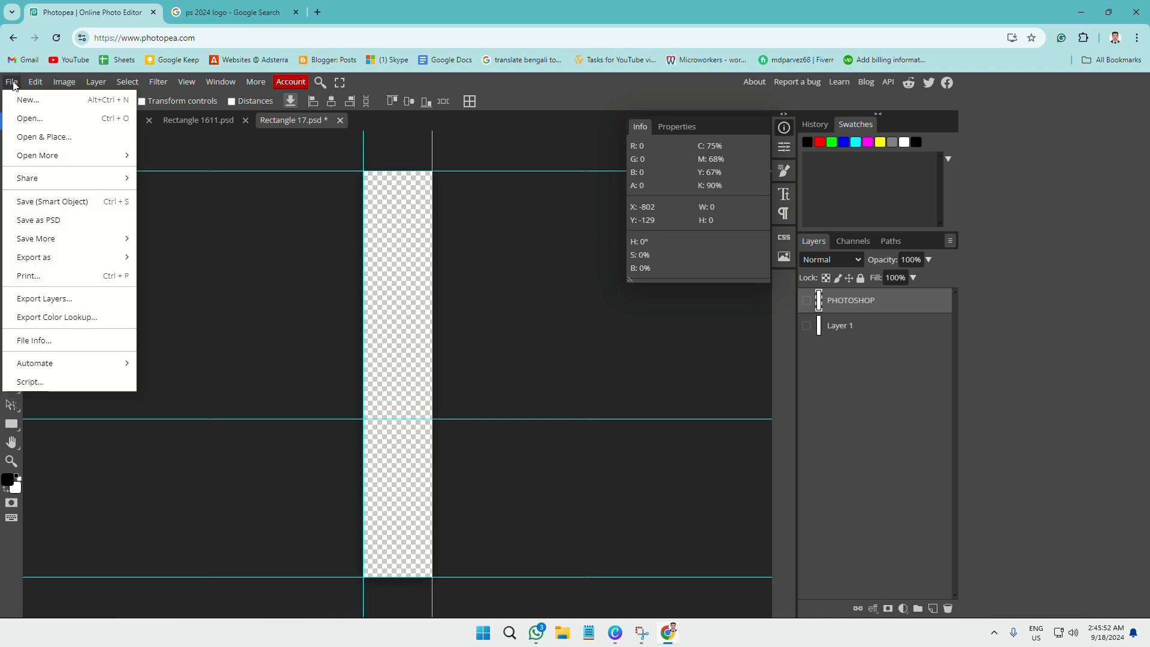
left_click(40, 123)
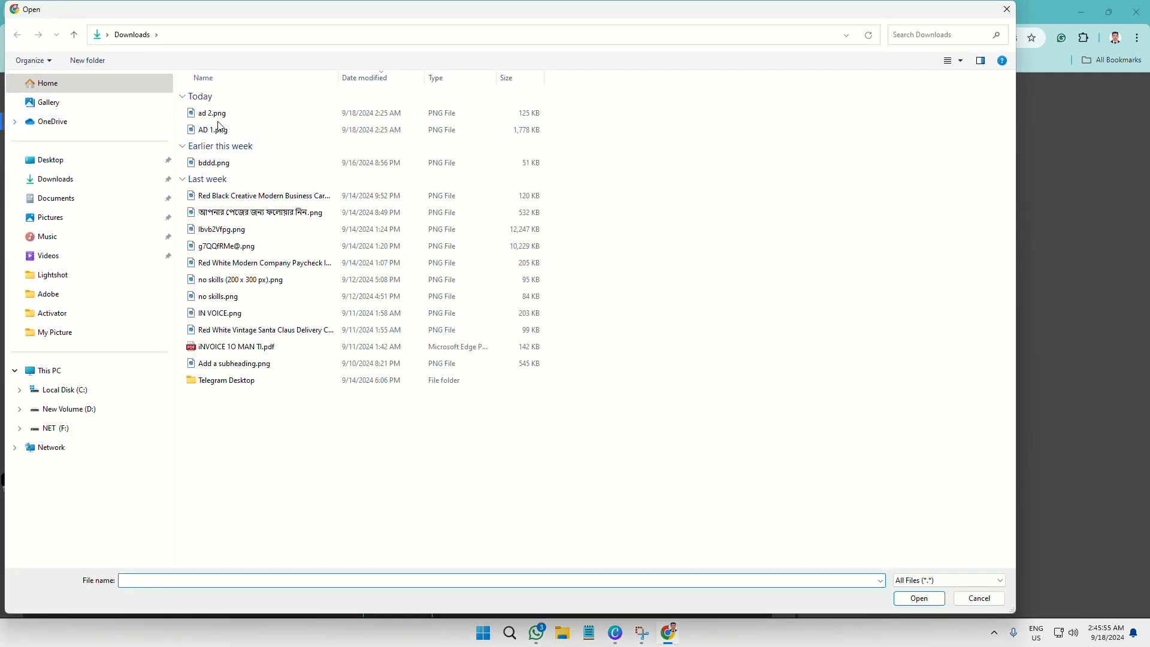
left_click(229, 122)
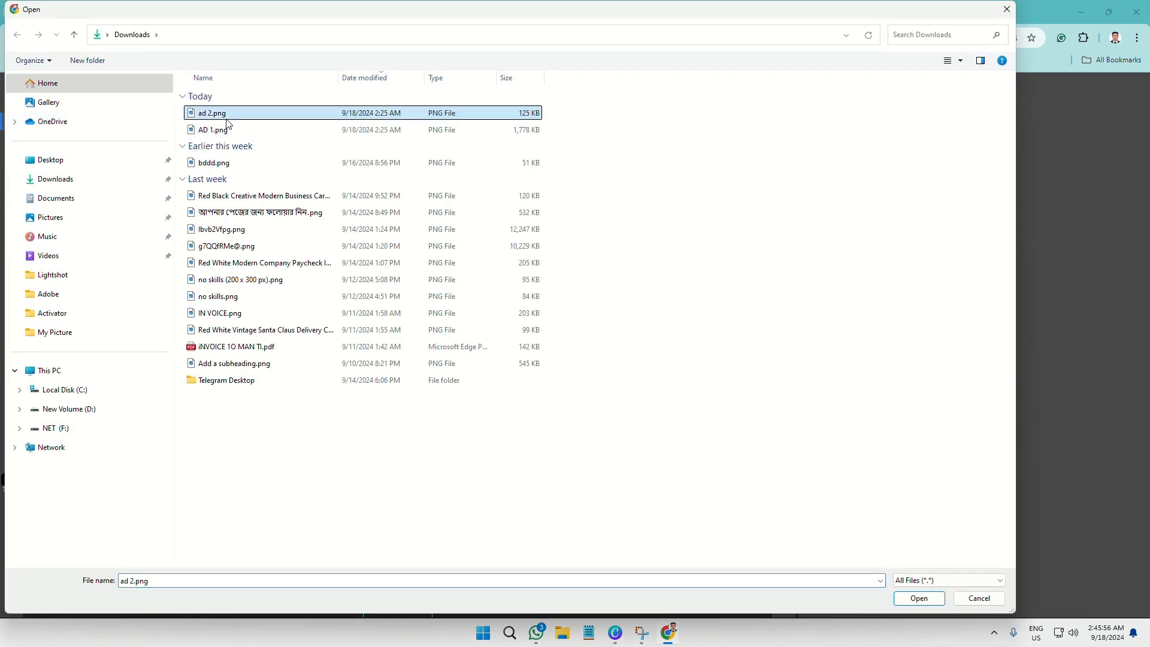
left_click(919, 598)
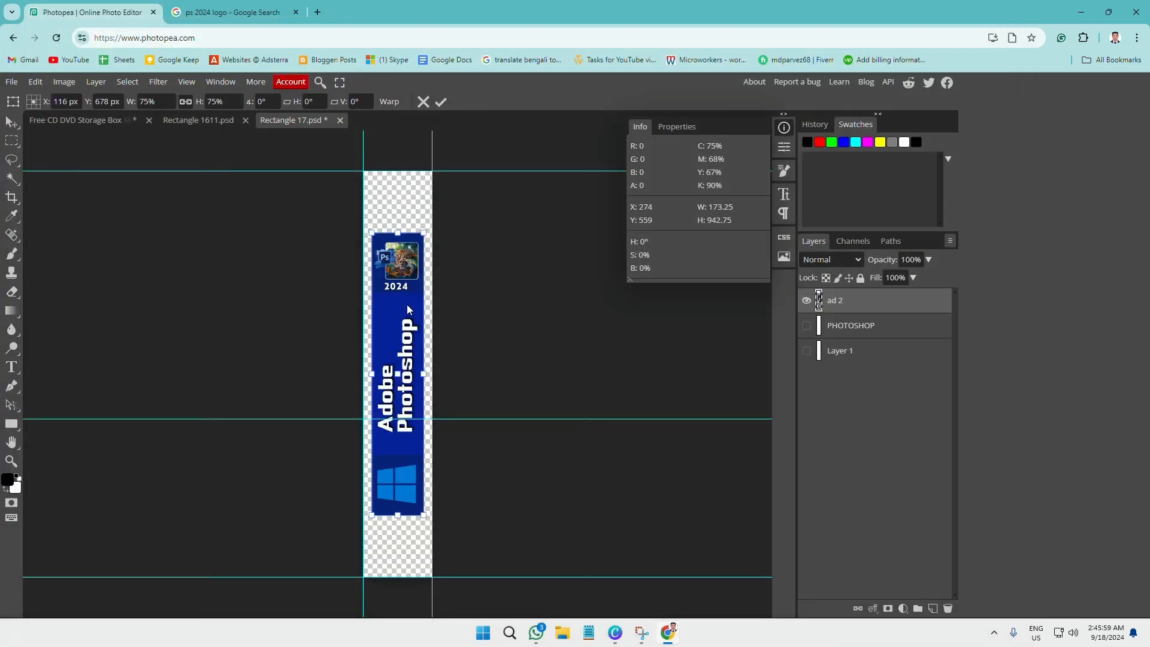
Scale the placed ad 2 spine to about 108% so it spans the full canvas height, and save the smart object
left_click_drag(398, 233, 398, 171)
left_click_drag(400, 514, 398, 577)
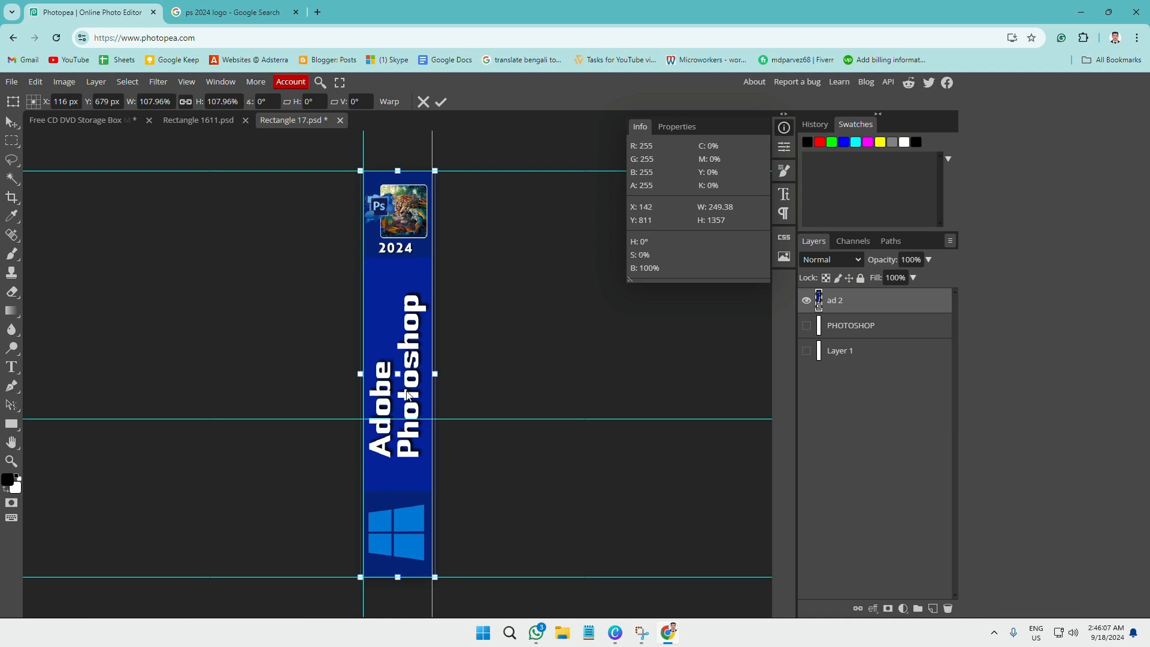
left_click(11, 81)
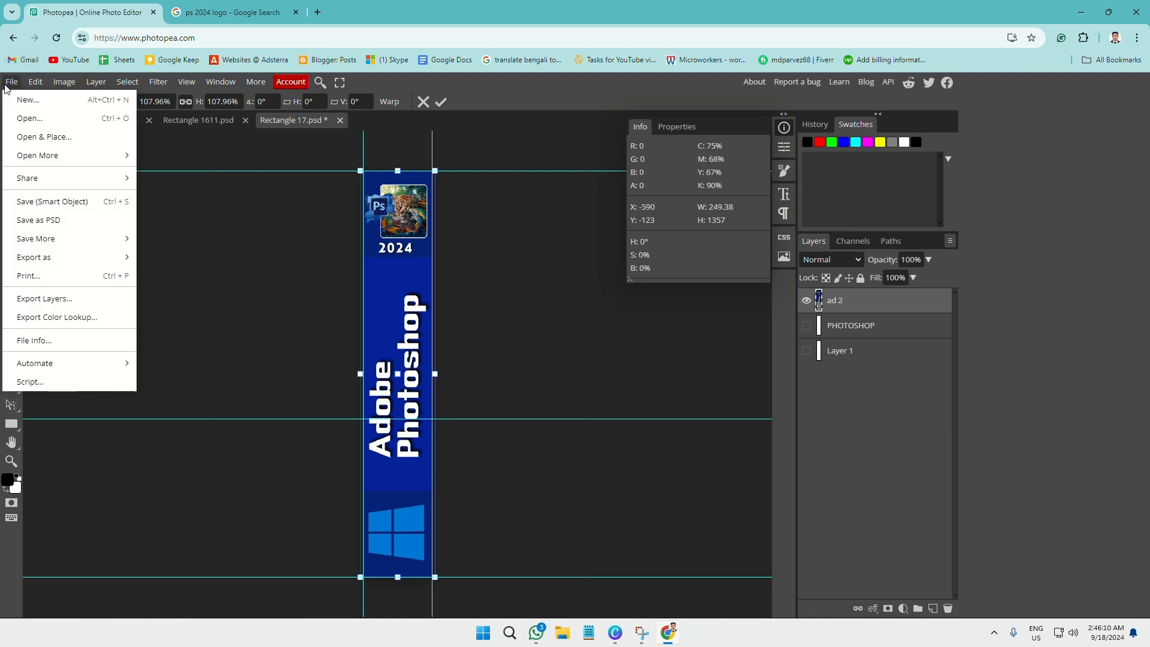
left_click(67, 202)
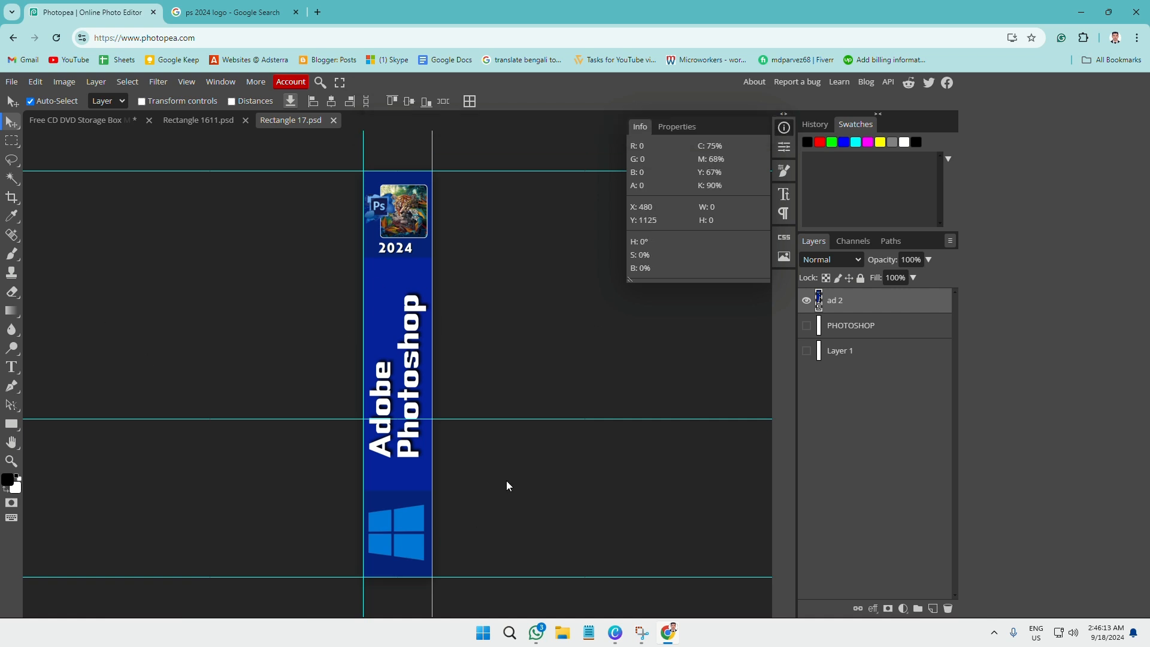
Review the saved cover in Rectangle 1611.psd and the saved spine in Rectangle 17.psd
left_click(217, 123)
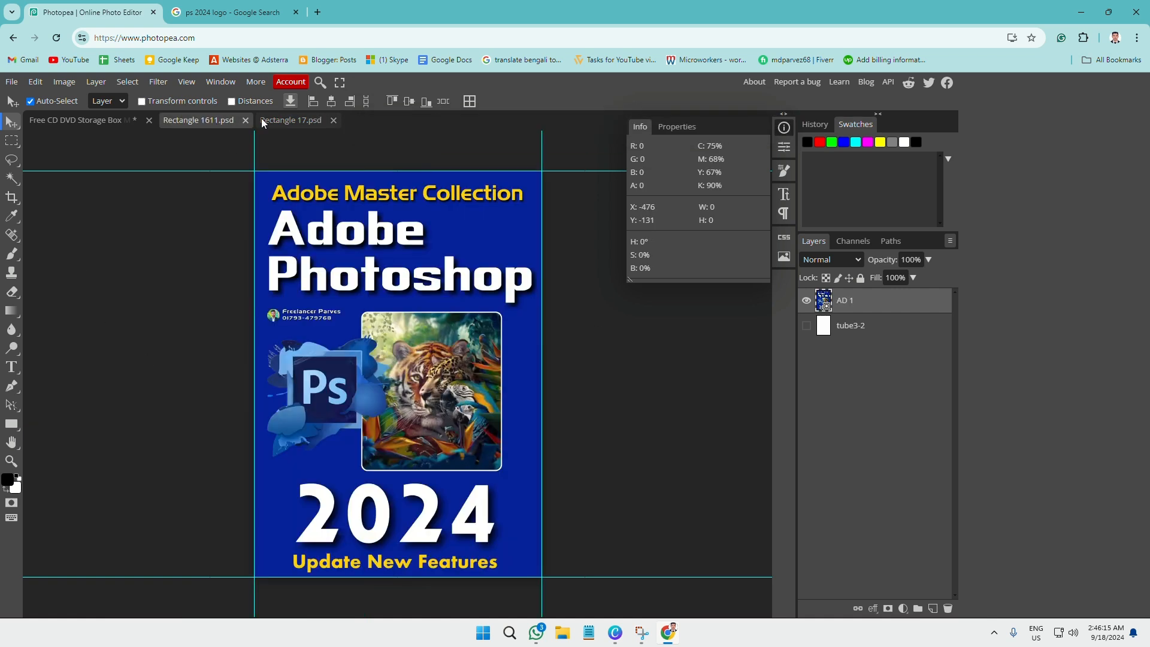
left_click(278, 121)
left_click(232, 120)
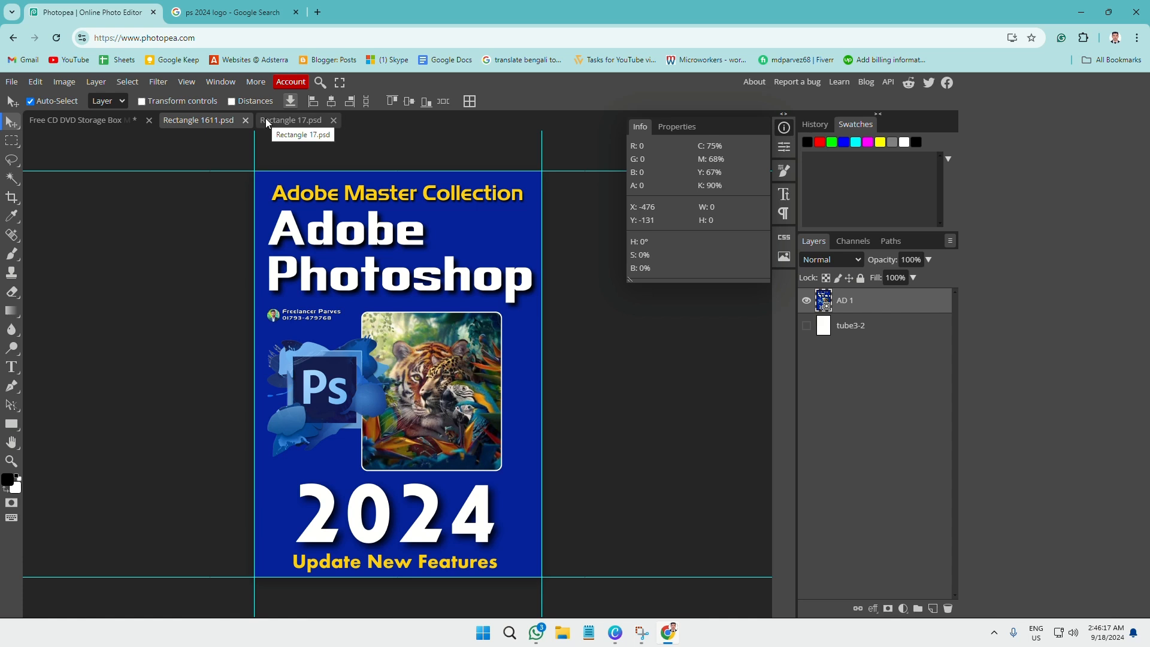
left_click(300, 120)
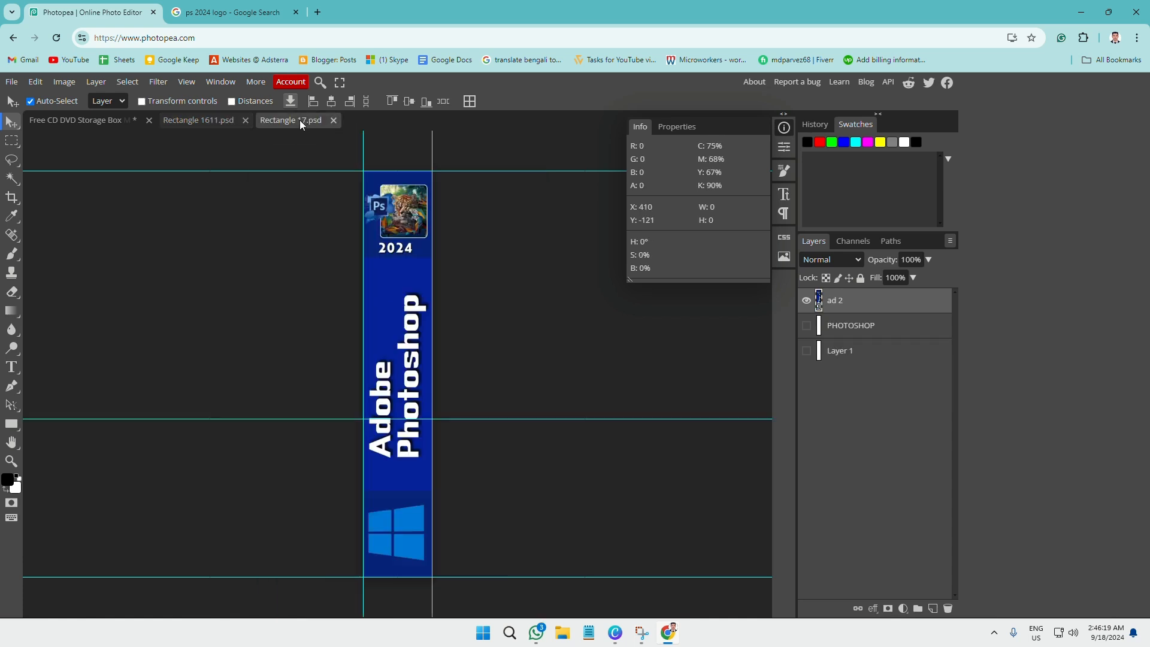
left_click(220, 120)
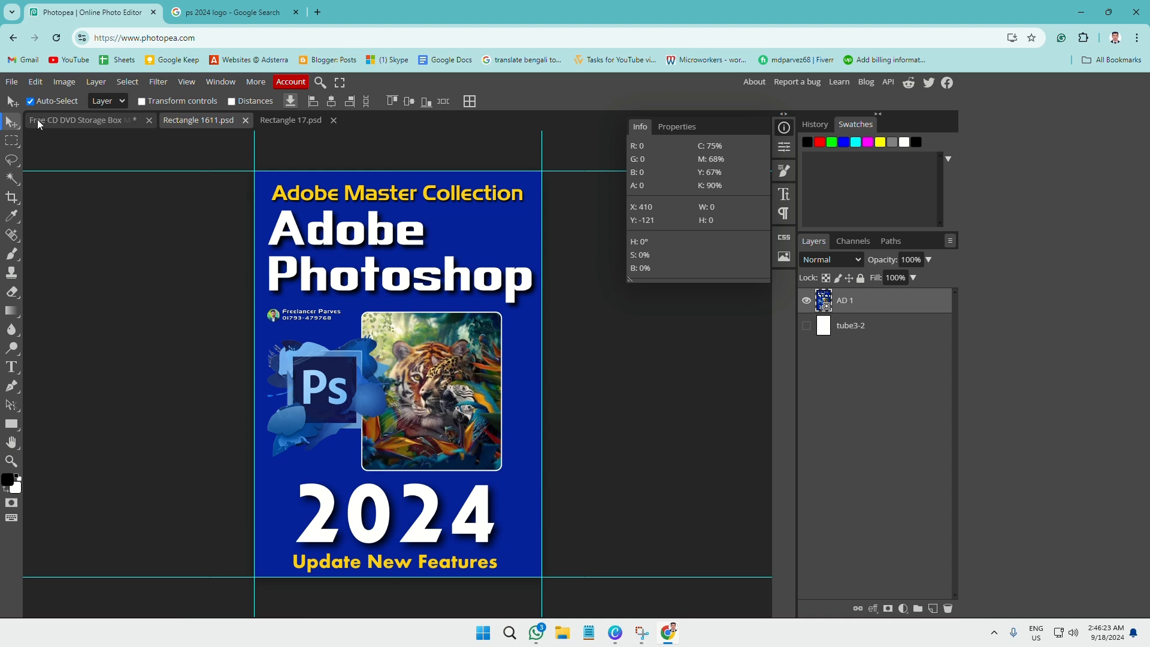
Return to the Free CD DVD Storage Box mockup and collapse the Info panel to inspect the box artwork
left_click(86, 120)
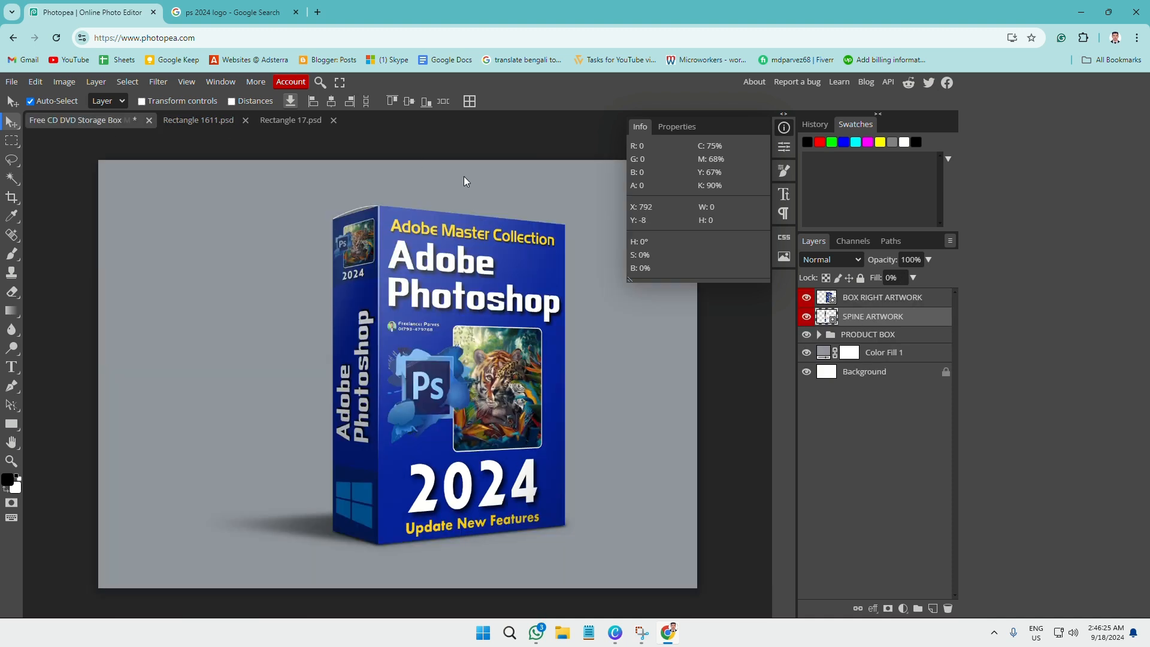
left_click(790, 128)
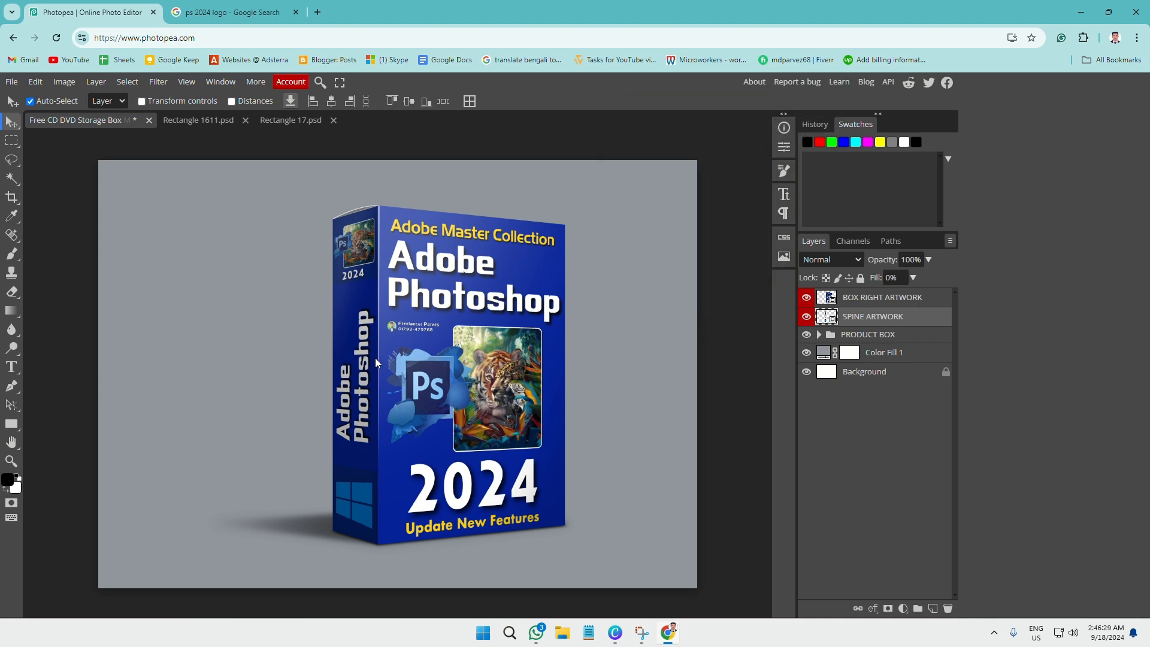
scroll(296, 357, "up", 6)
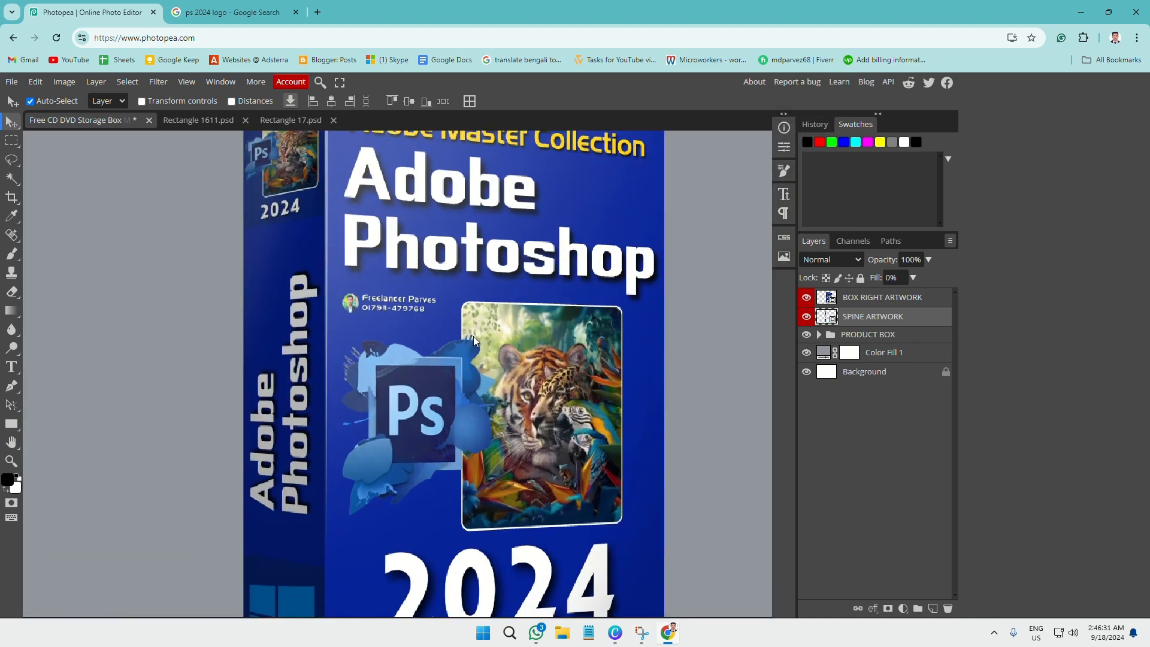
scroll(473, 336, "down", 4)
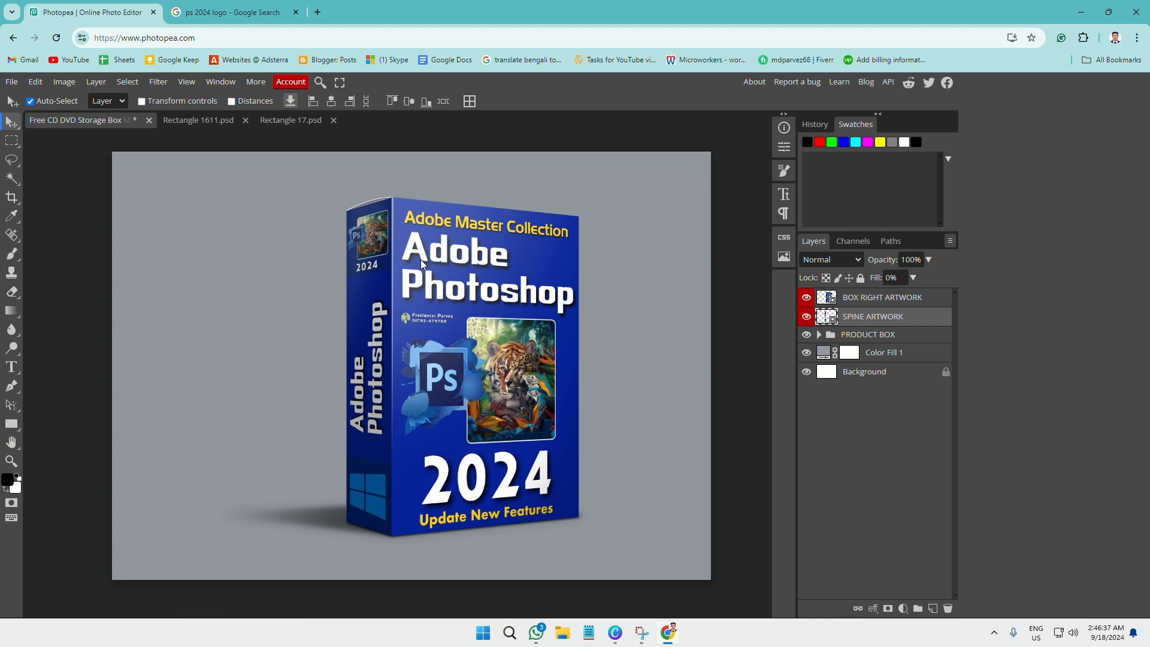
Export the box mockup as a PNG image at 1500 x 1072 px with 100% quality
left_click(12, 82)
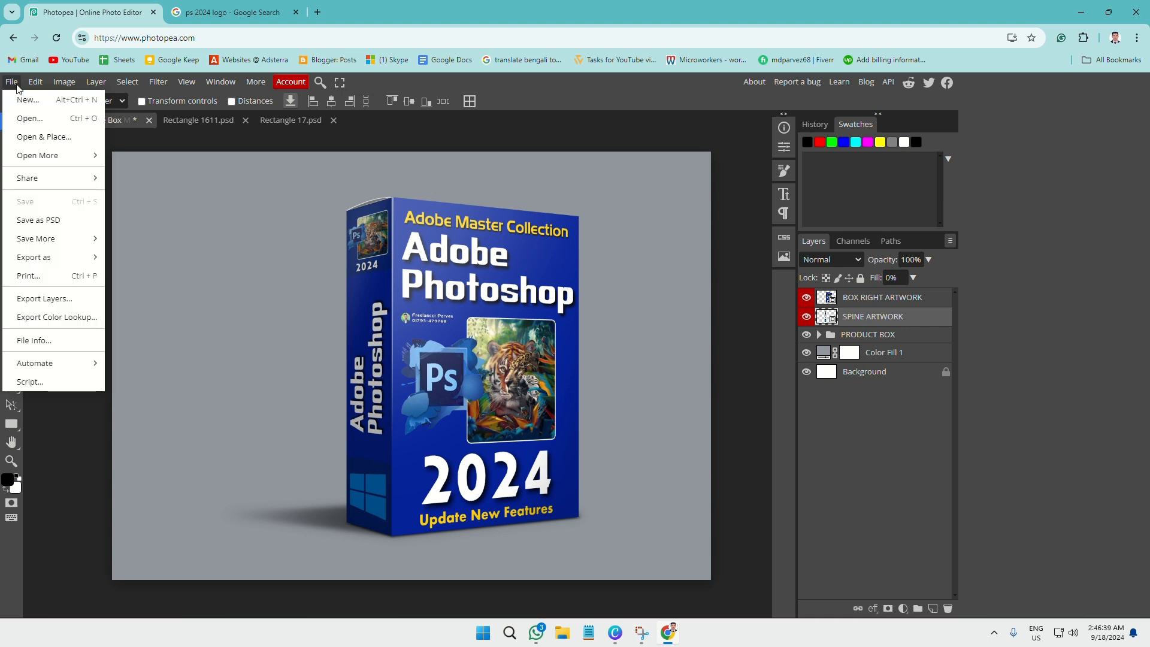
mouse_move(68, 239)
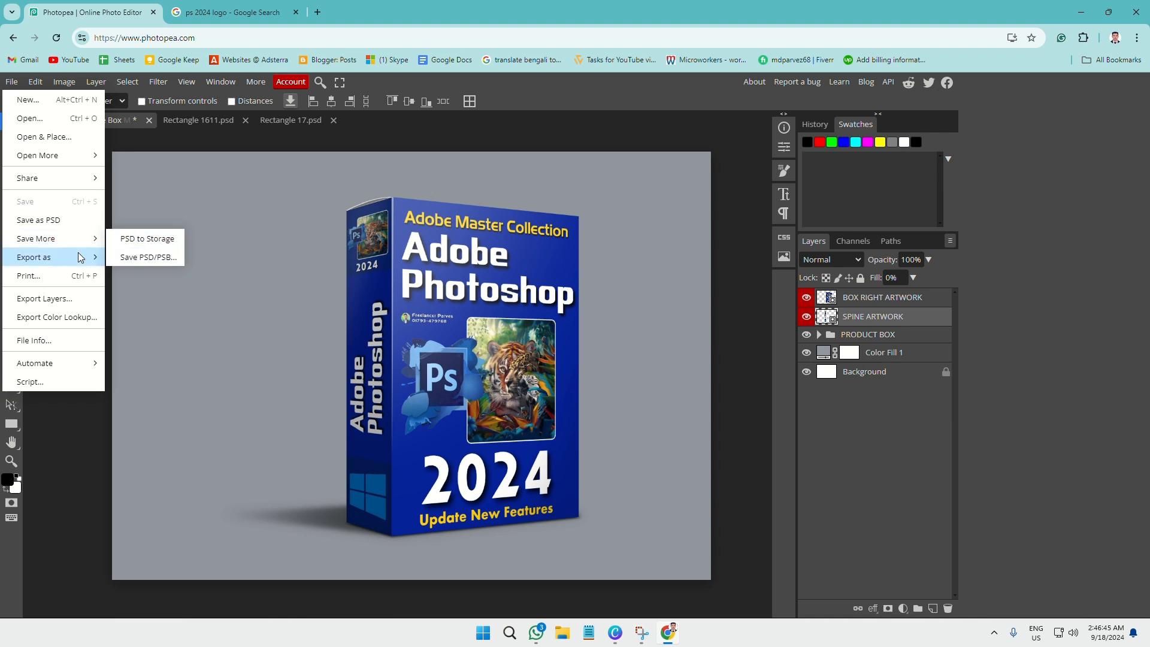
mouse_move(79, 257)
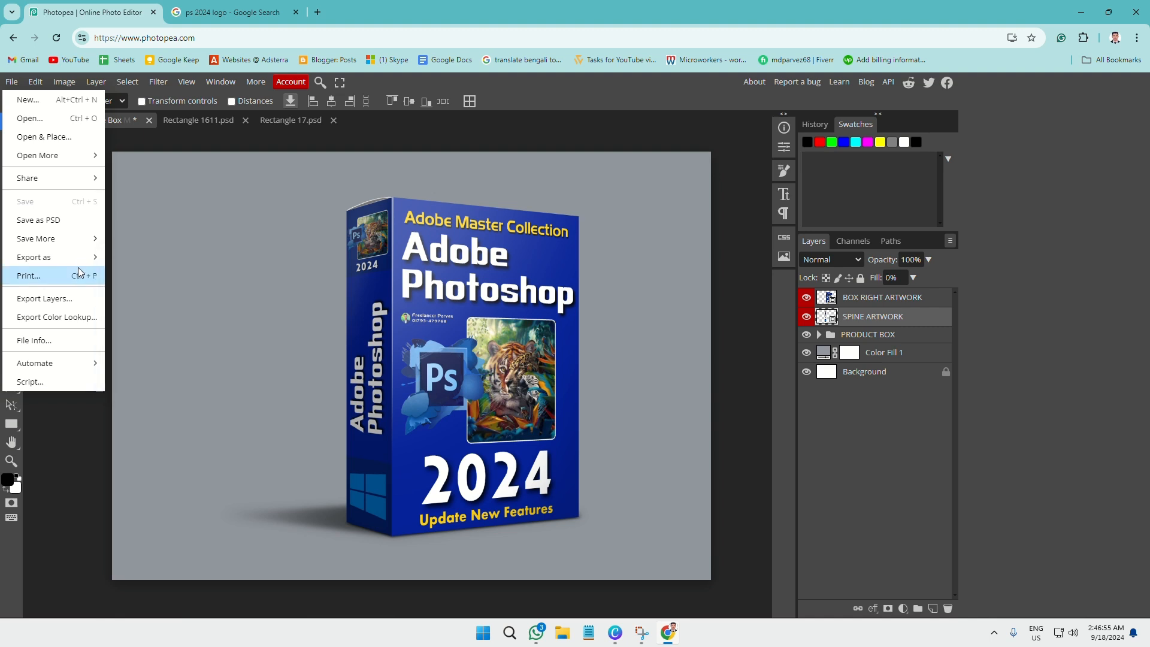
left_click(139, 257)
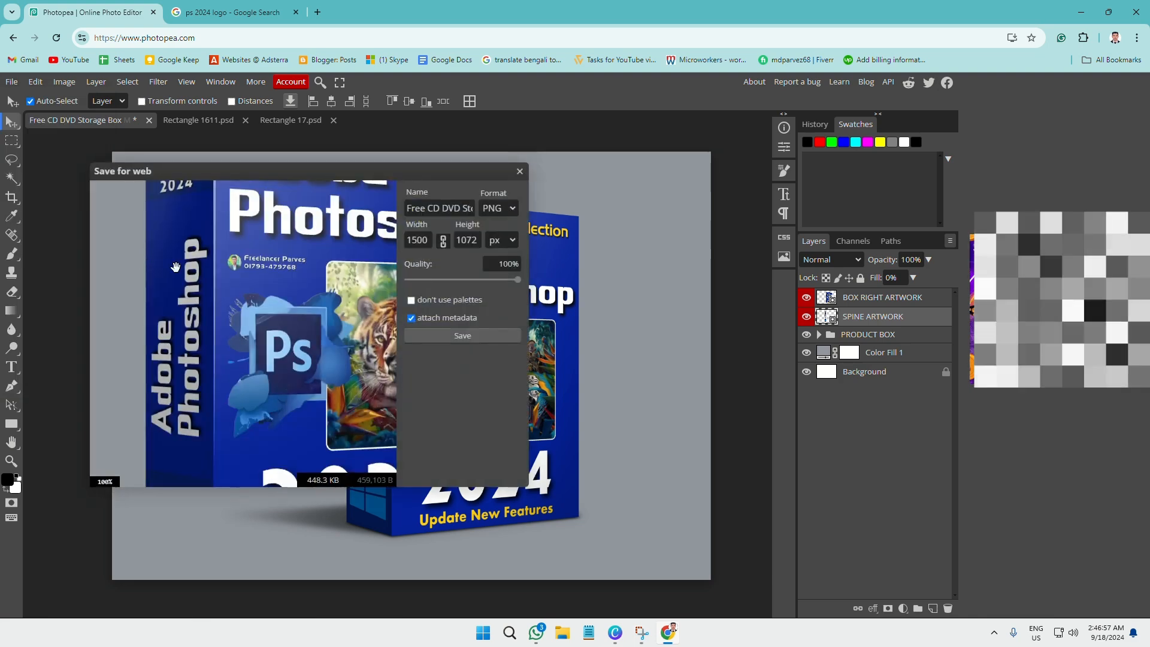
left_click(437, 333)
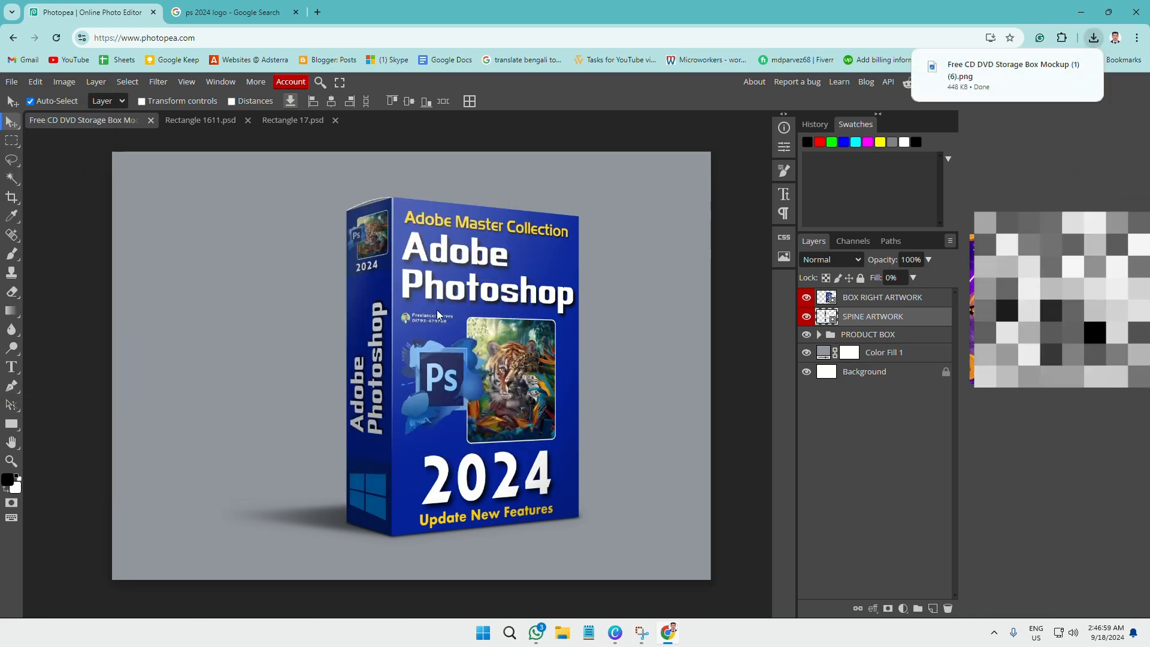
Open the downloaded mockup PNG, examine the box up close and close the image viewer
left_click(999, 69)
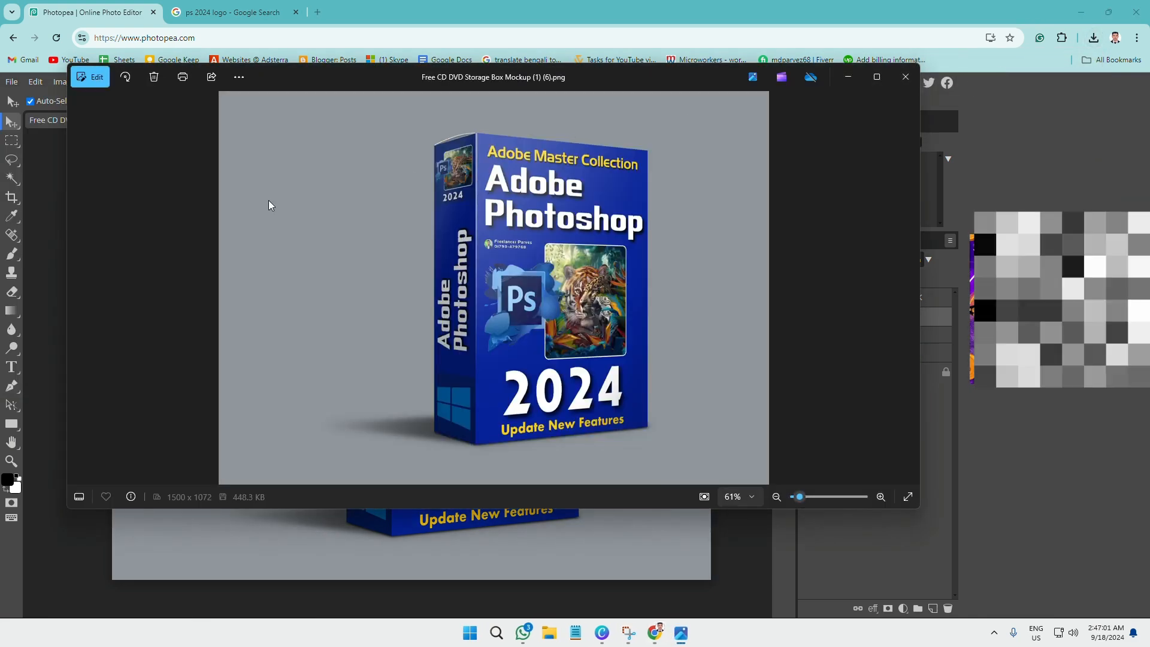
scroll(540, 241, "up", 4)
scroll(548, 223, "down", 4)
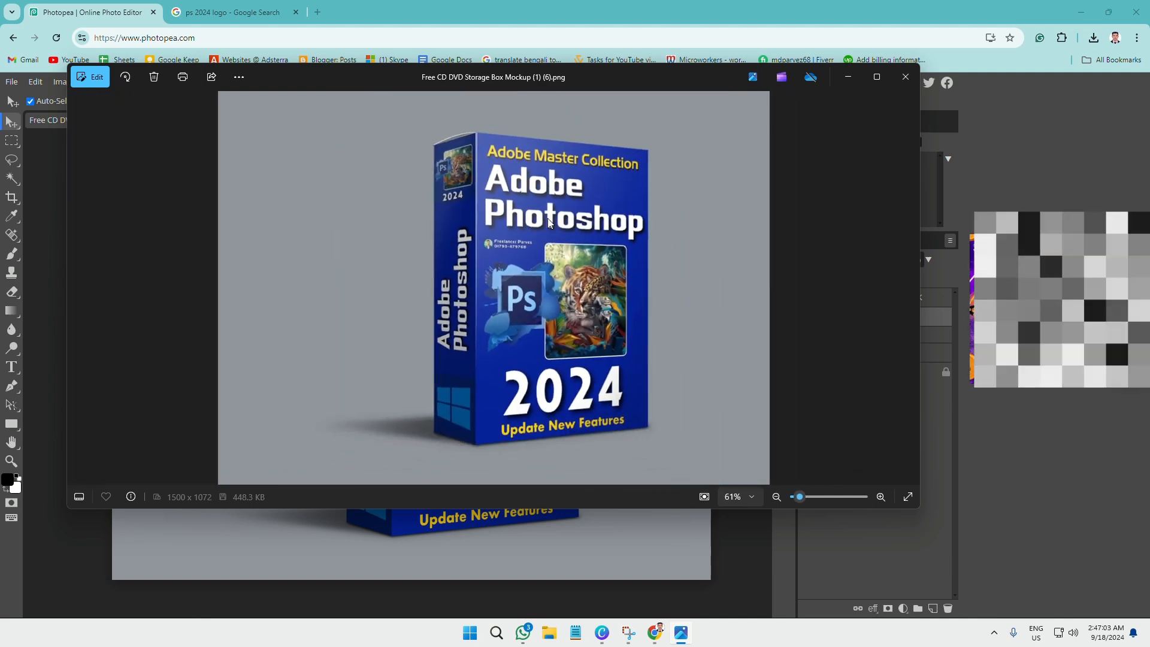
left_click(905, 76)
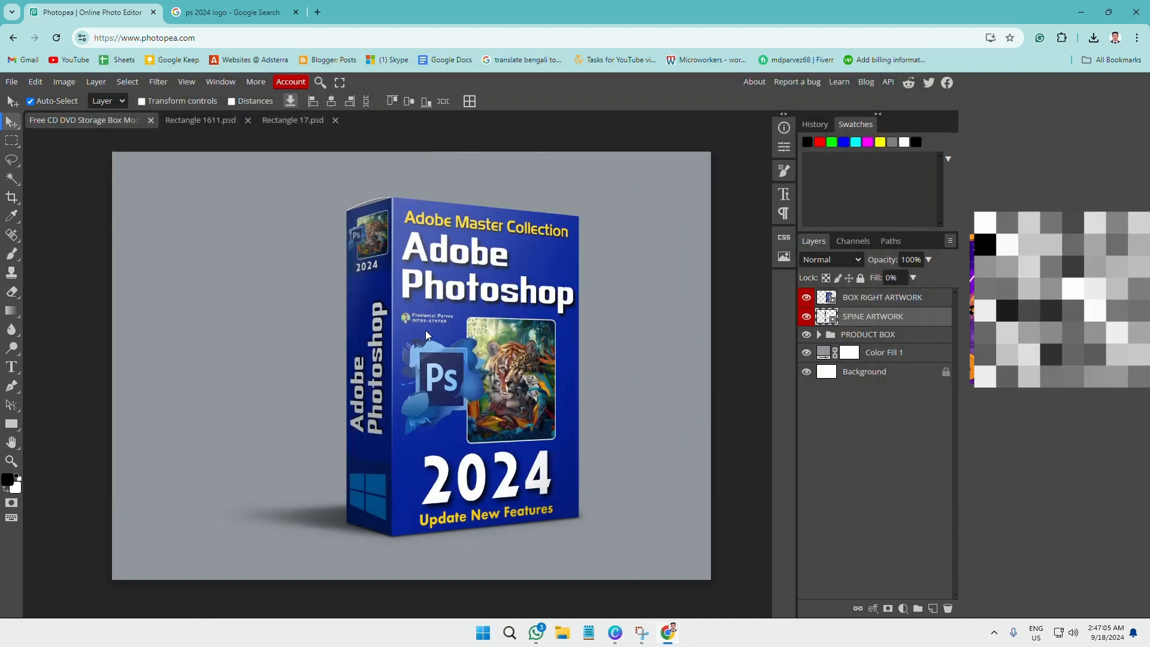